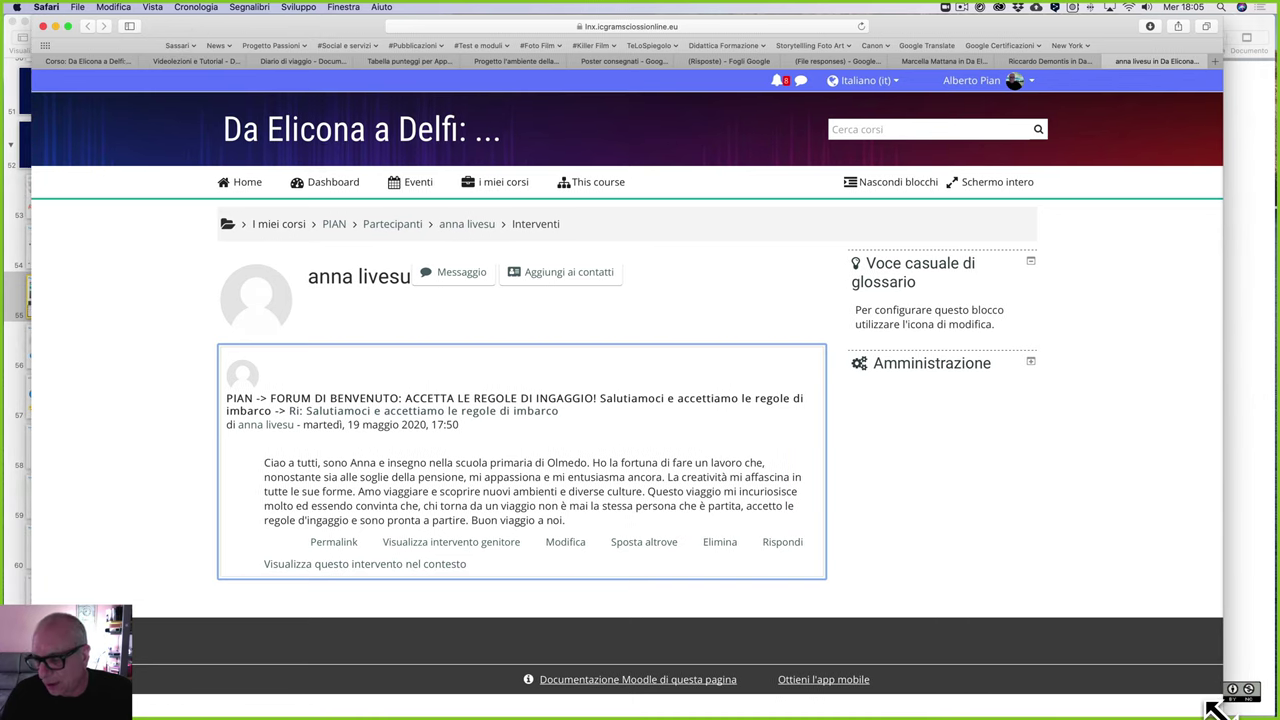
# Step: Widen the browser window slightly and switch to the spreadsheet "Progetto l'ambiente della mia passione (Risposte)"
pyautogui.moveTo(1225, 705); pyautogui.dragTo(1249, 705)
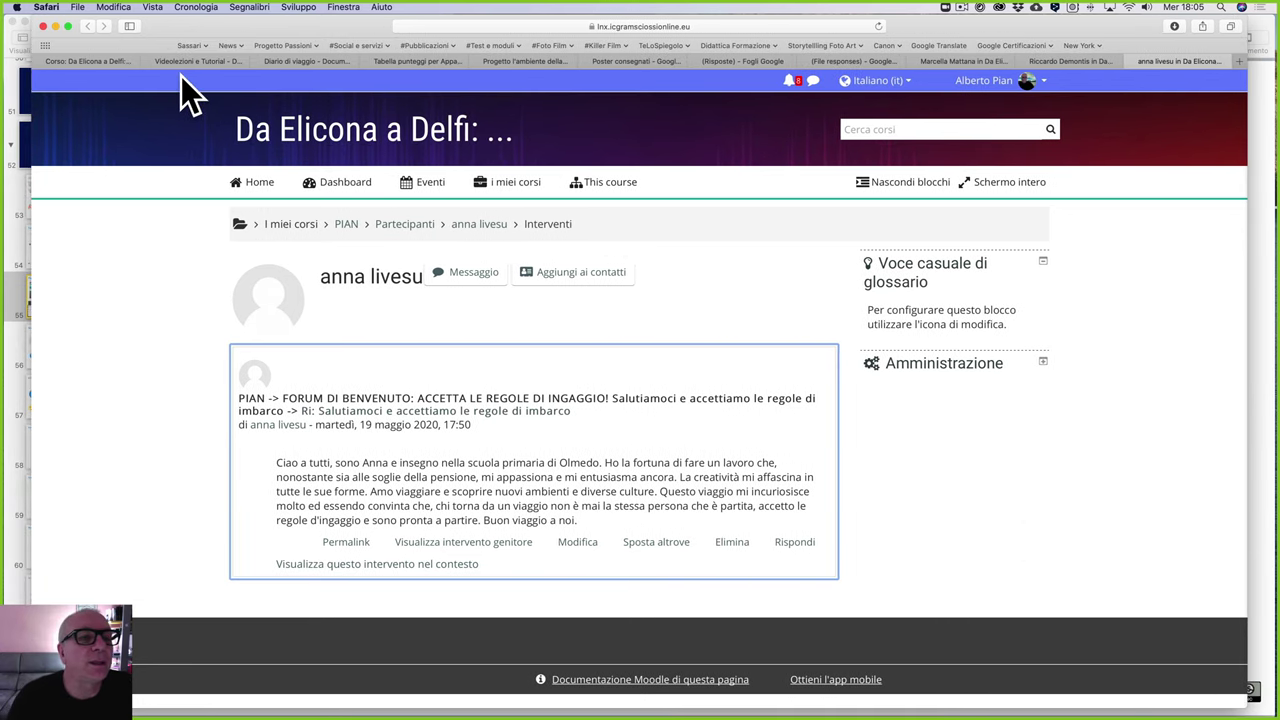
pyautogui.click(305, 62)
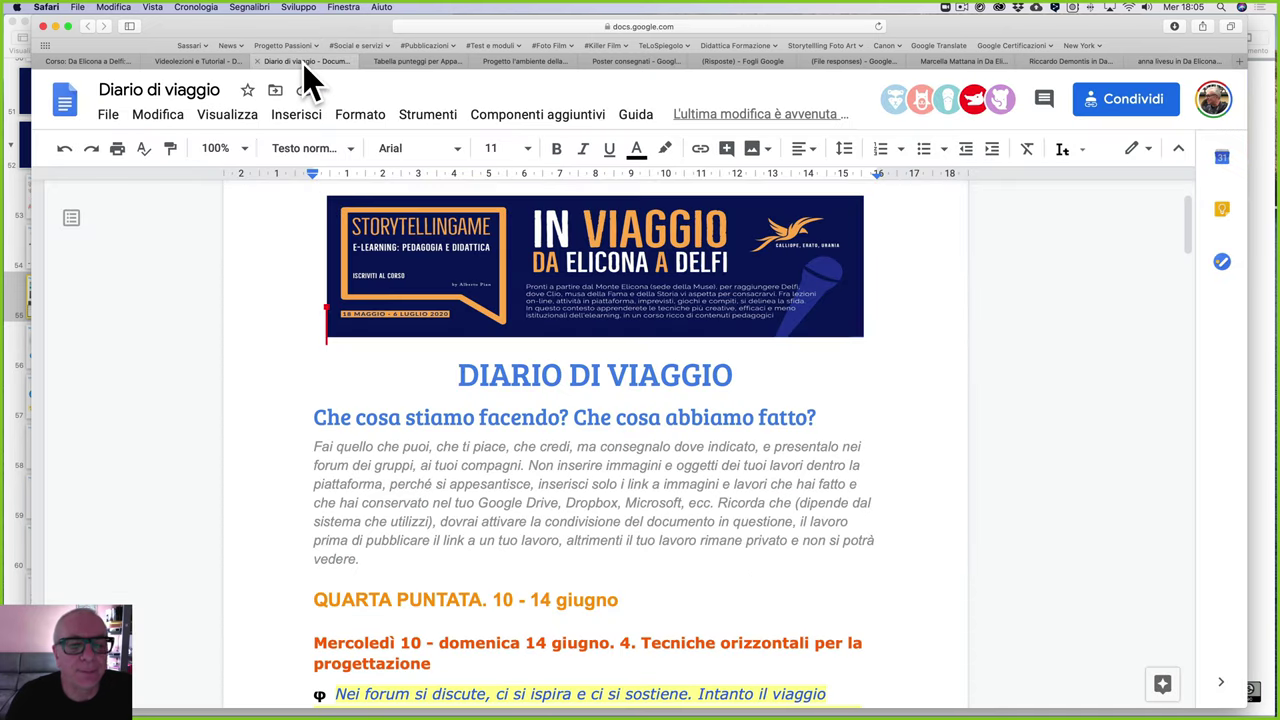
pyautogui.click(408, 62)
pyautogui.click(501, 61)
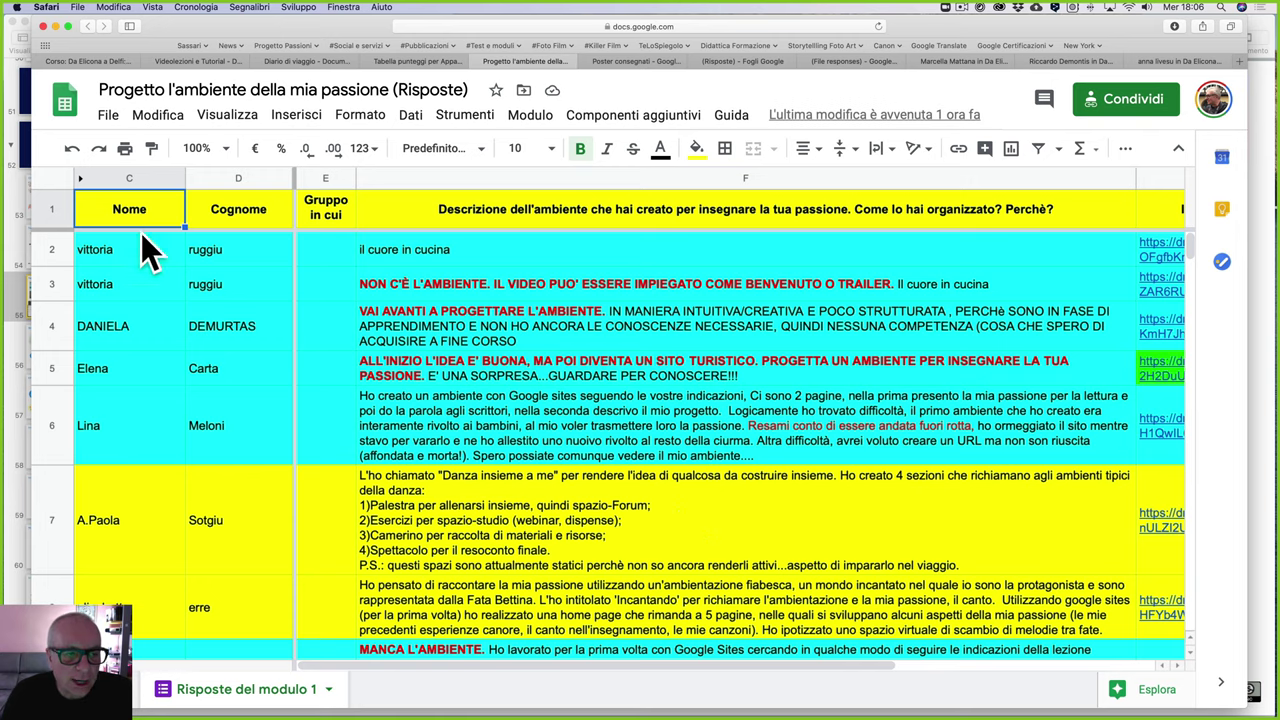
# Step: Look through the submitted environment descriptions and inspect the connection URLs in rows 15, 16 and 18
pyautogui.scroll(-3, 431, 377)
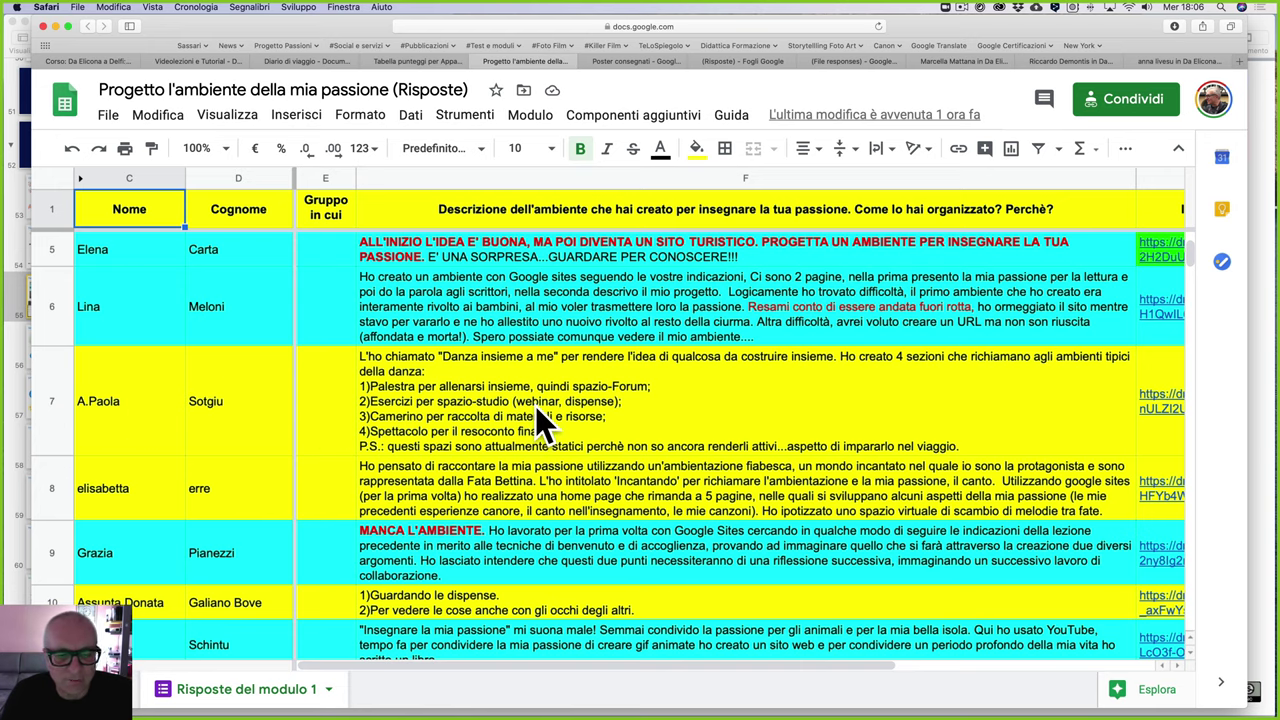
pyautogui.scroll(-2, 535, 406)
pyautogui.scroll(-2, 535, 406)
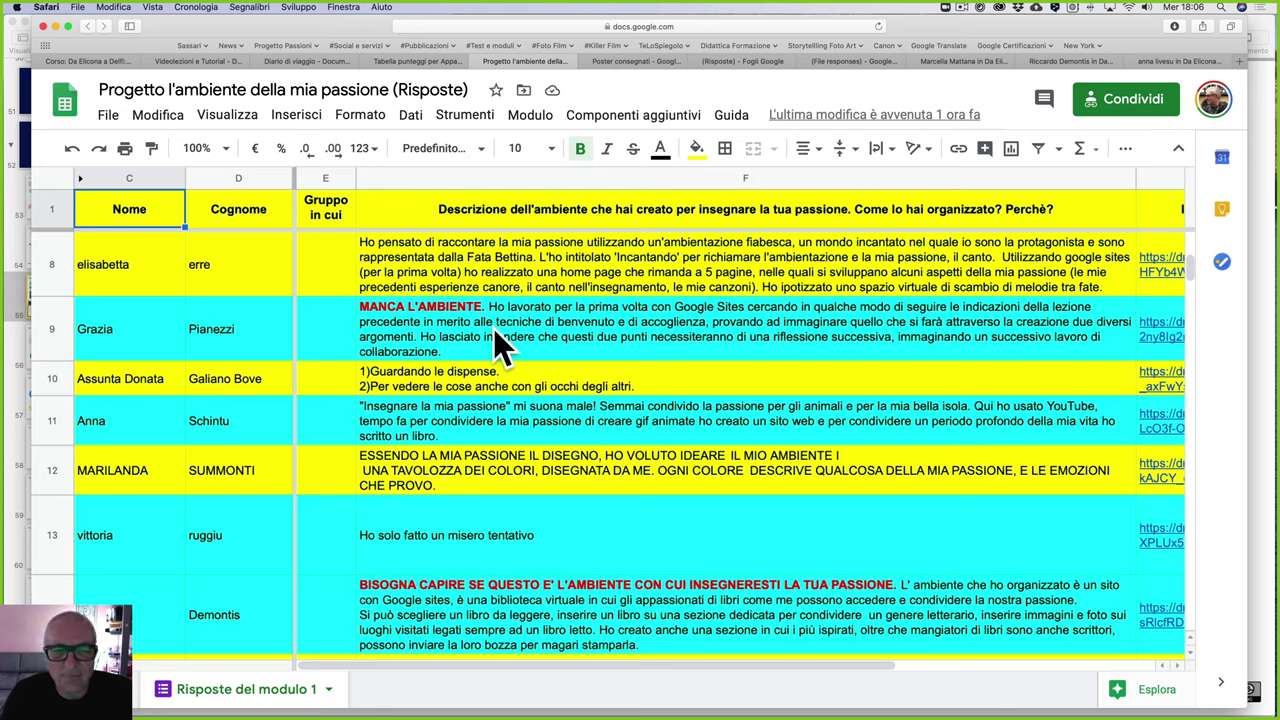
pyautogui.scroll(-3, 493, 328)
pyautogui.hscroll(5, 540, 338)
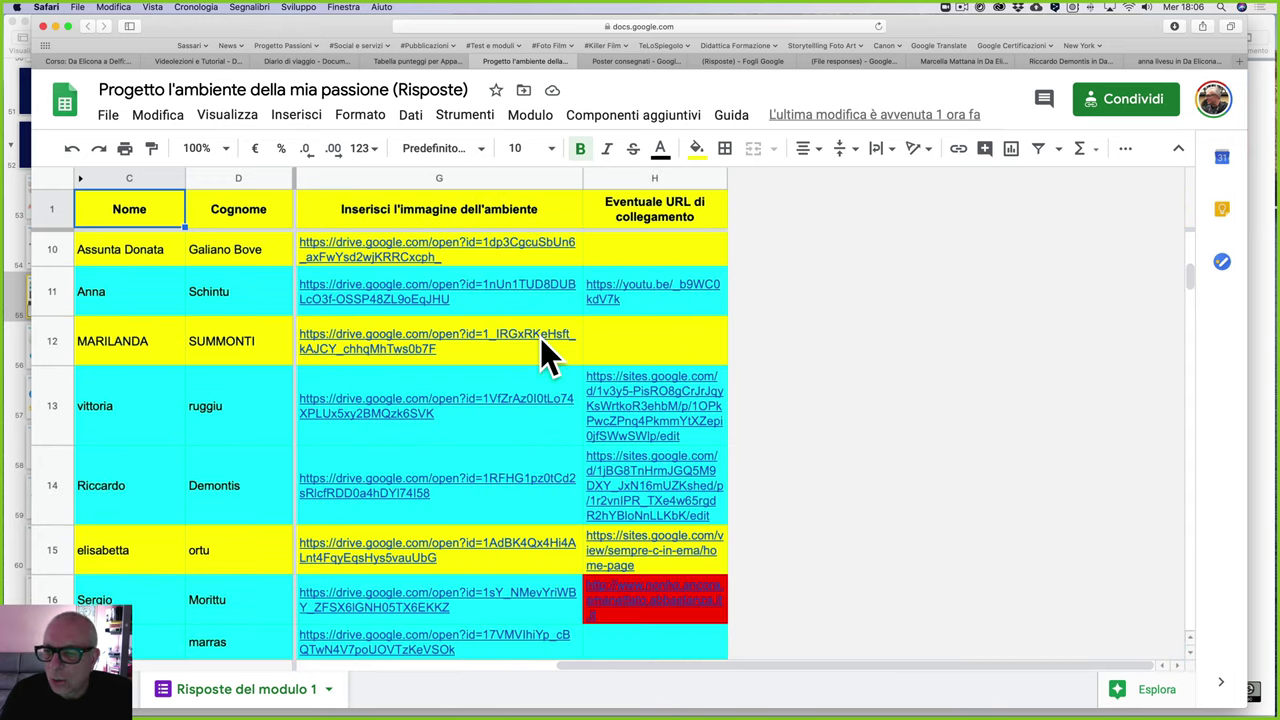
pyautogui.scroll(-3, 654, 605)
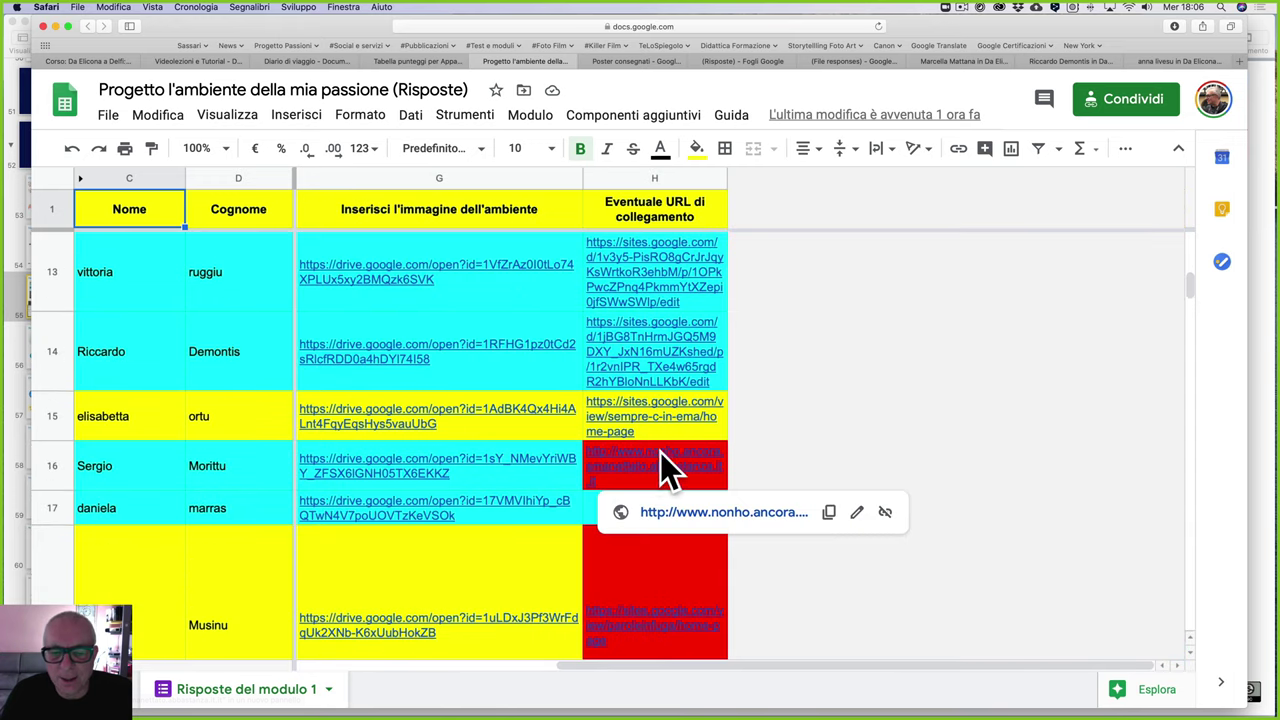
pyautogui.click(724, 572)
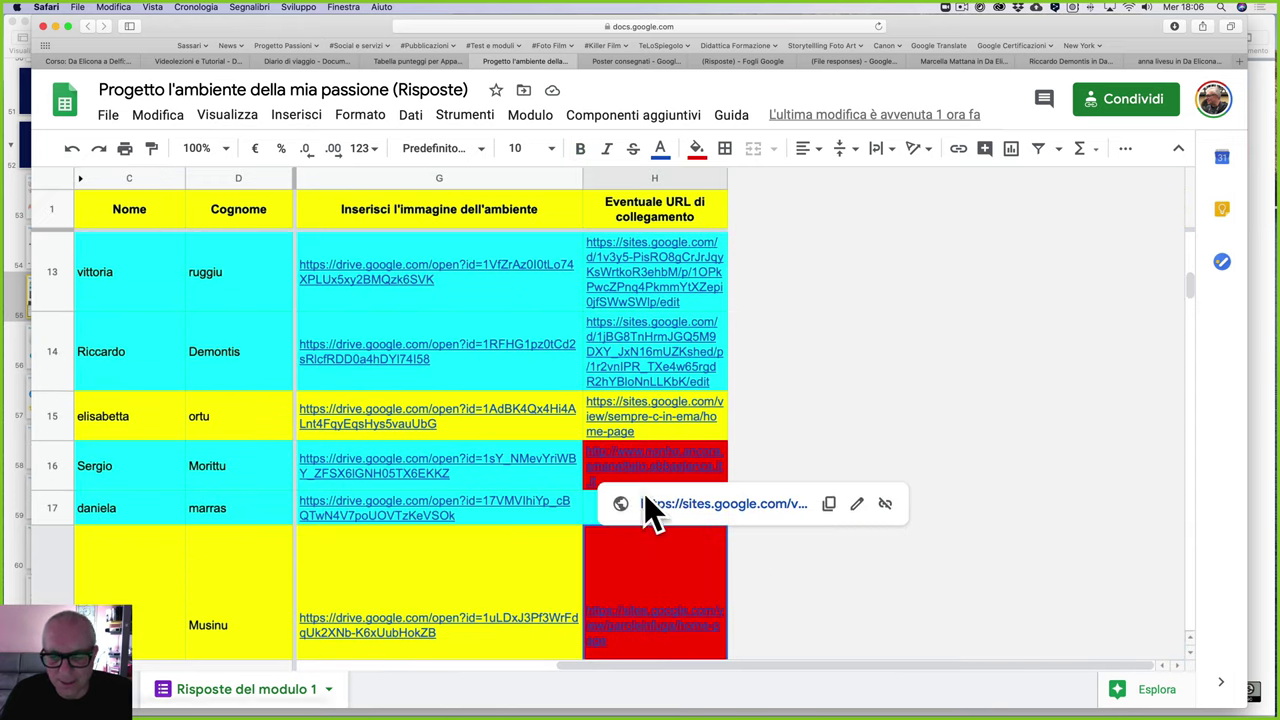
pyautogui.click(634, 459)
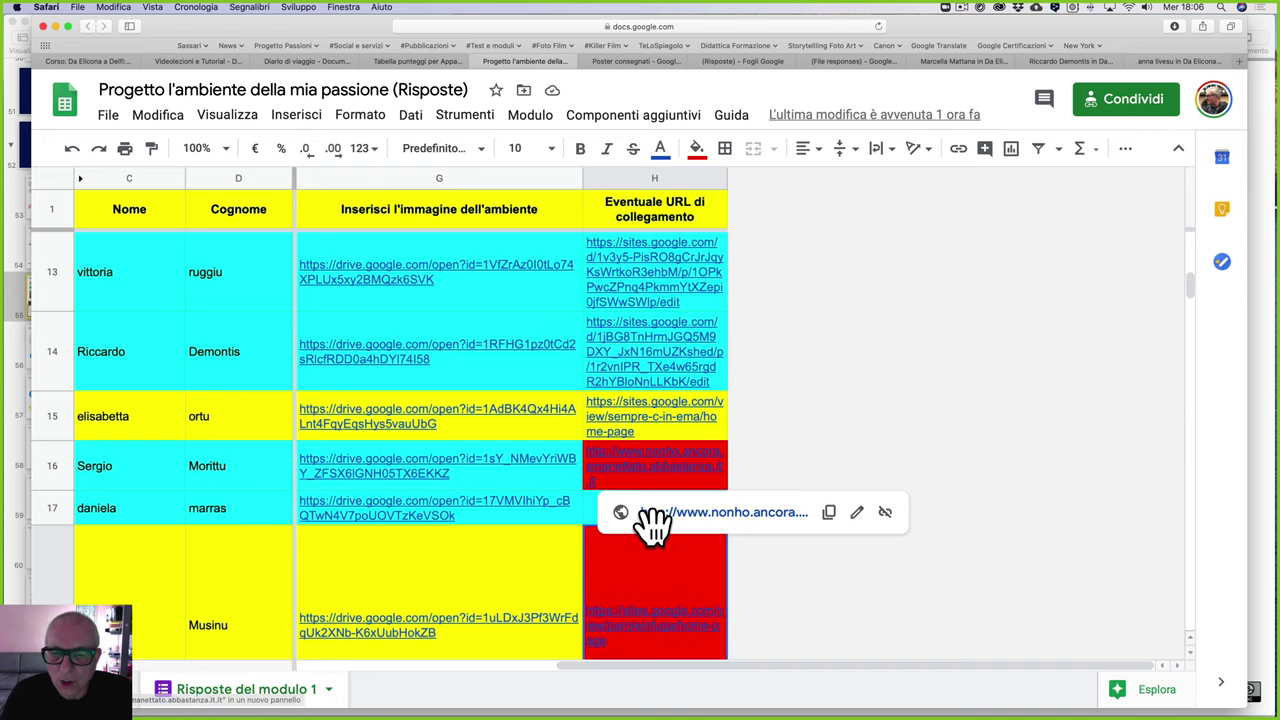
pyautogui.click(630, 418)
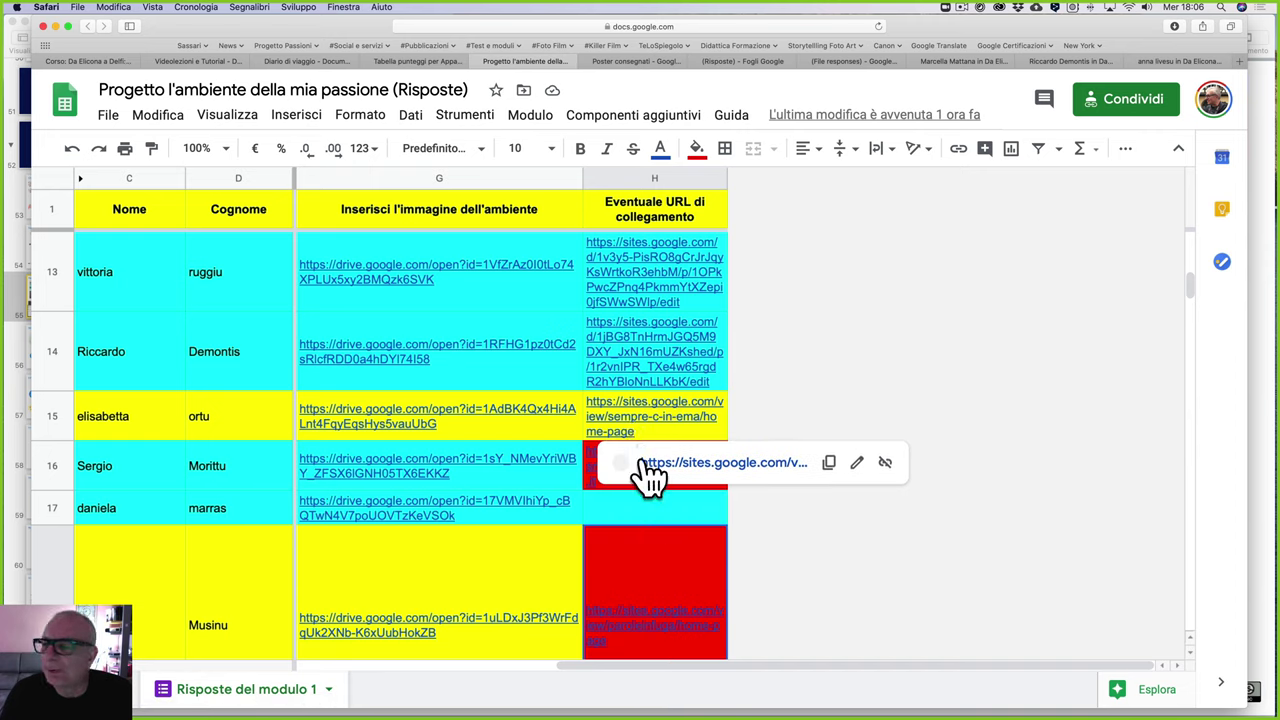
# Step: Review the image and URL links of the remaining submissions, then return to the descriptions at the start of the sheet
pyautogui.scroll(-10, 643, 540)
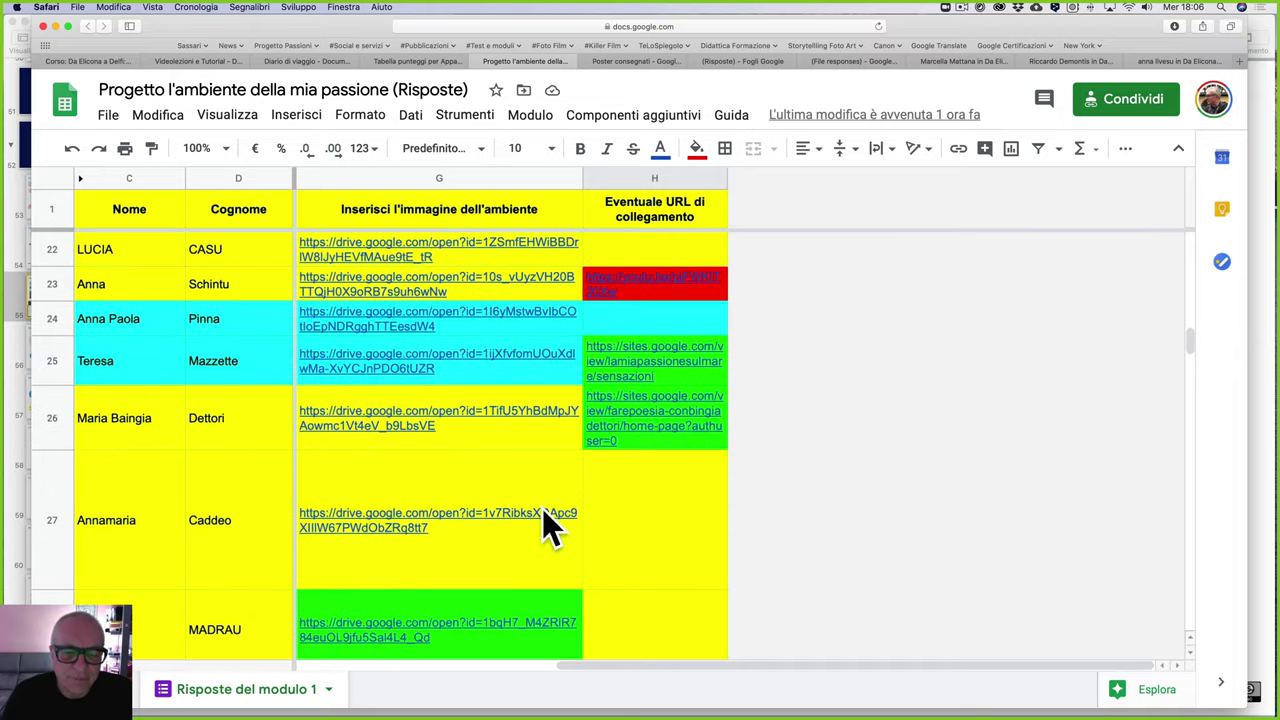
pyautogui.scroll(-5, 520, 545)
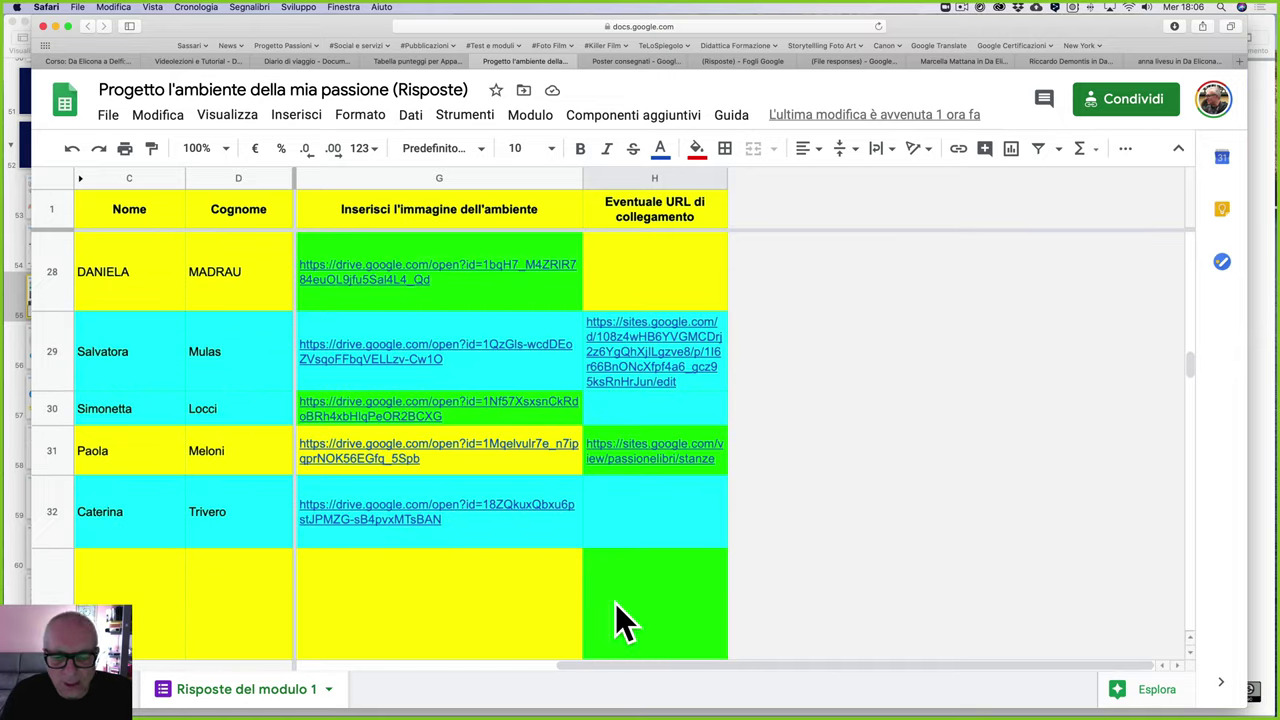
pyautogui.scroll(-10, 615, 615)
pyautogui.scroll(15, 615, 615)
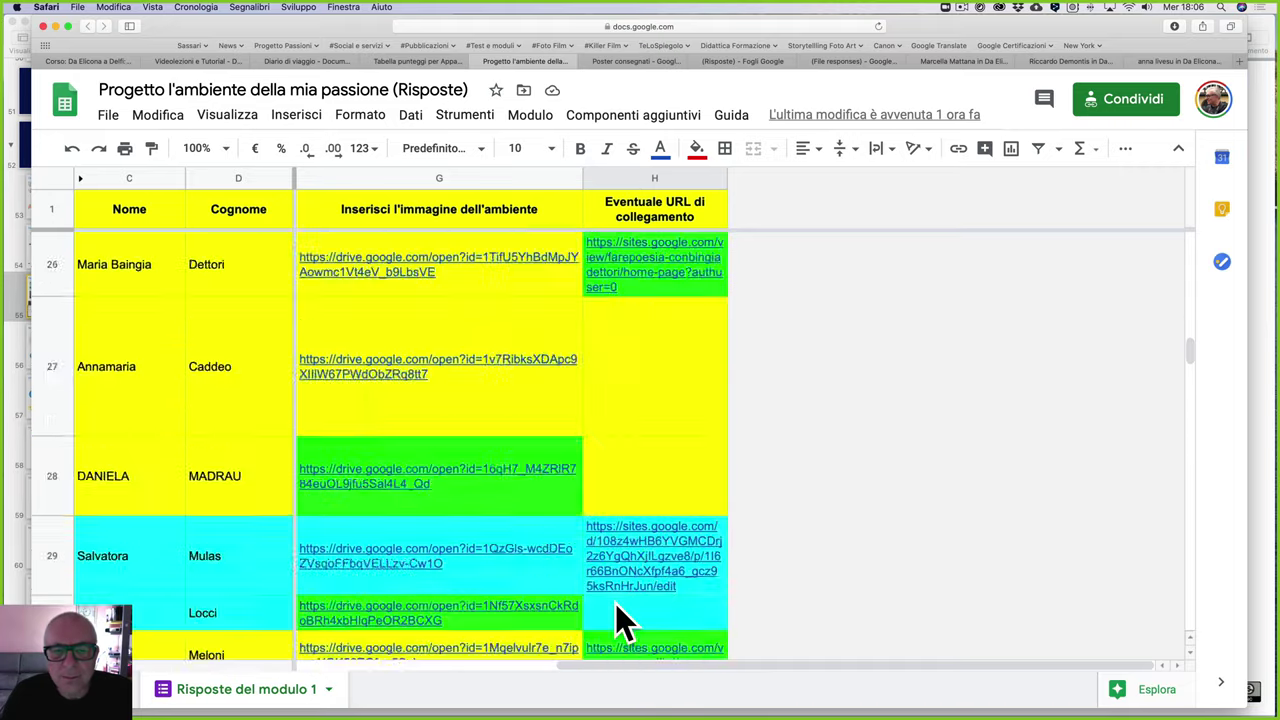
pyautogui.hscroll(-5, 490, 492)
pyautogui.hscroll(5, 484, 492)
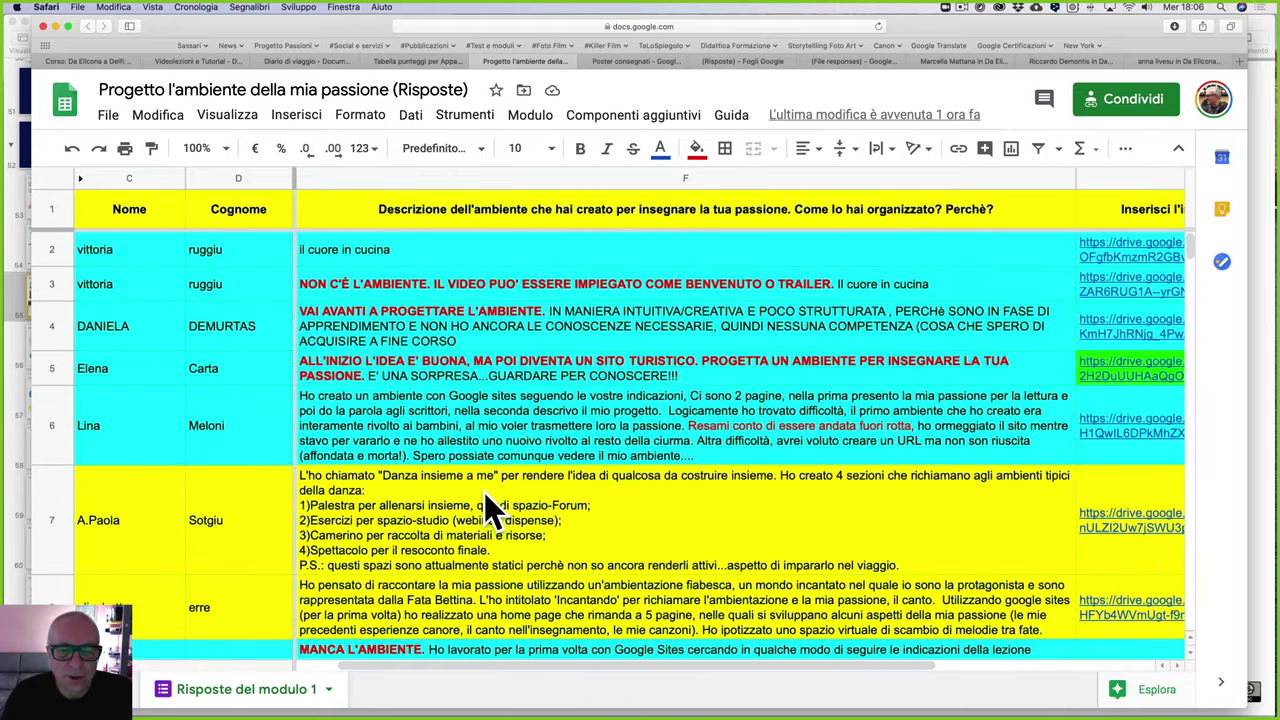
pyautogui.hscroll(-3, 484, 492)
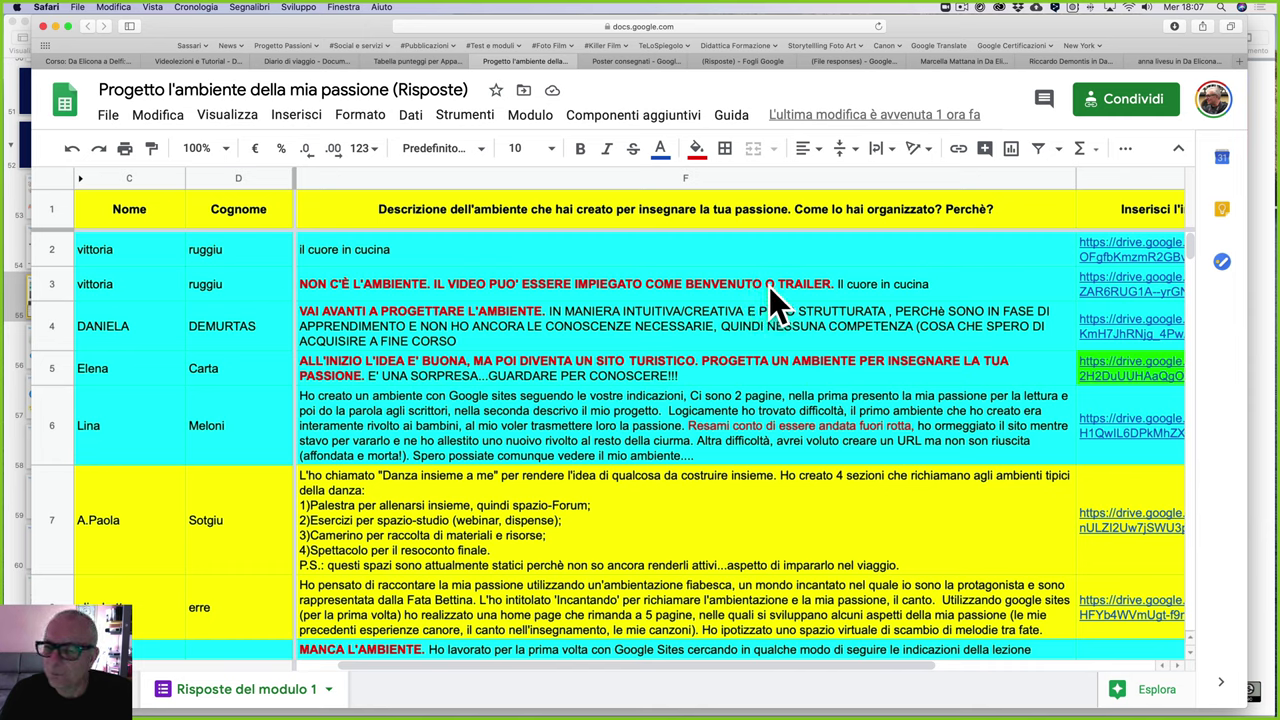
# Step: Examine the description cells with red feedback in rows 3 and 4
pyautogui.click(116, 288)
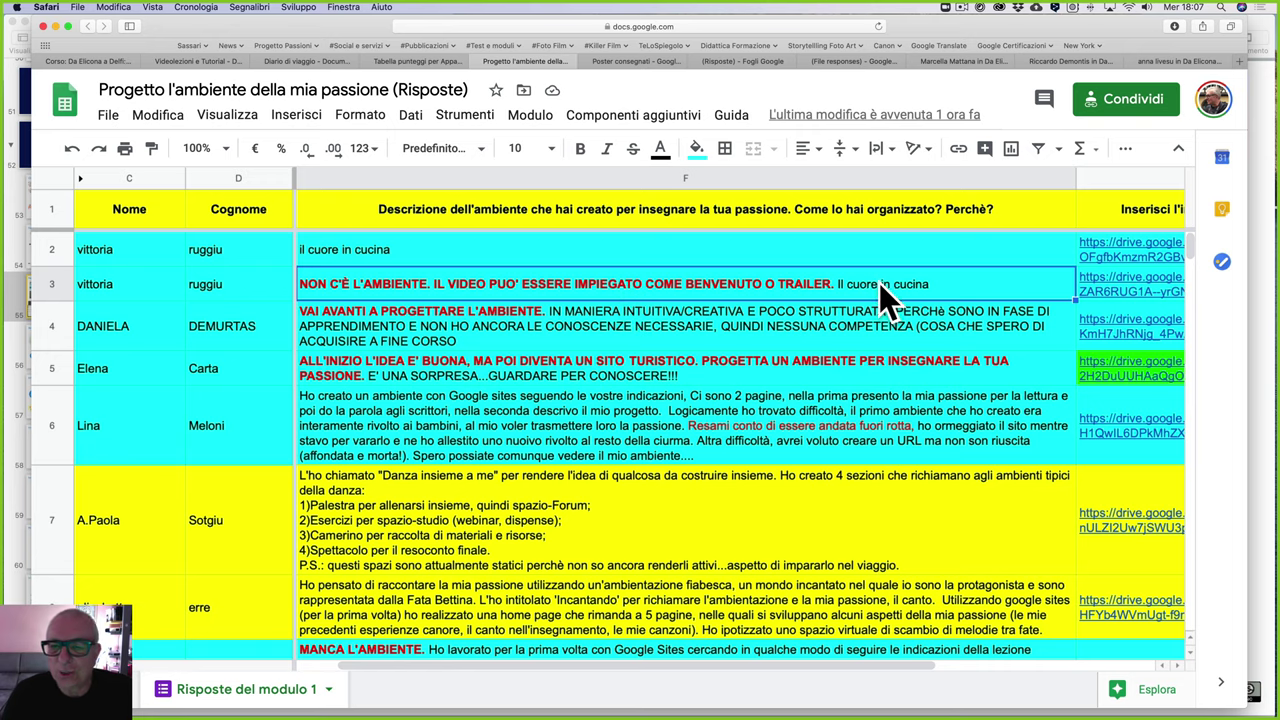
pyautogui.hscroll(5, 879, 283)
pyautogui.hscroll(-5, 879, 283)
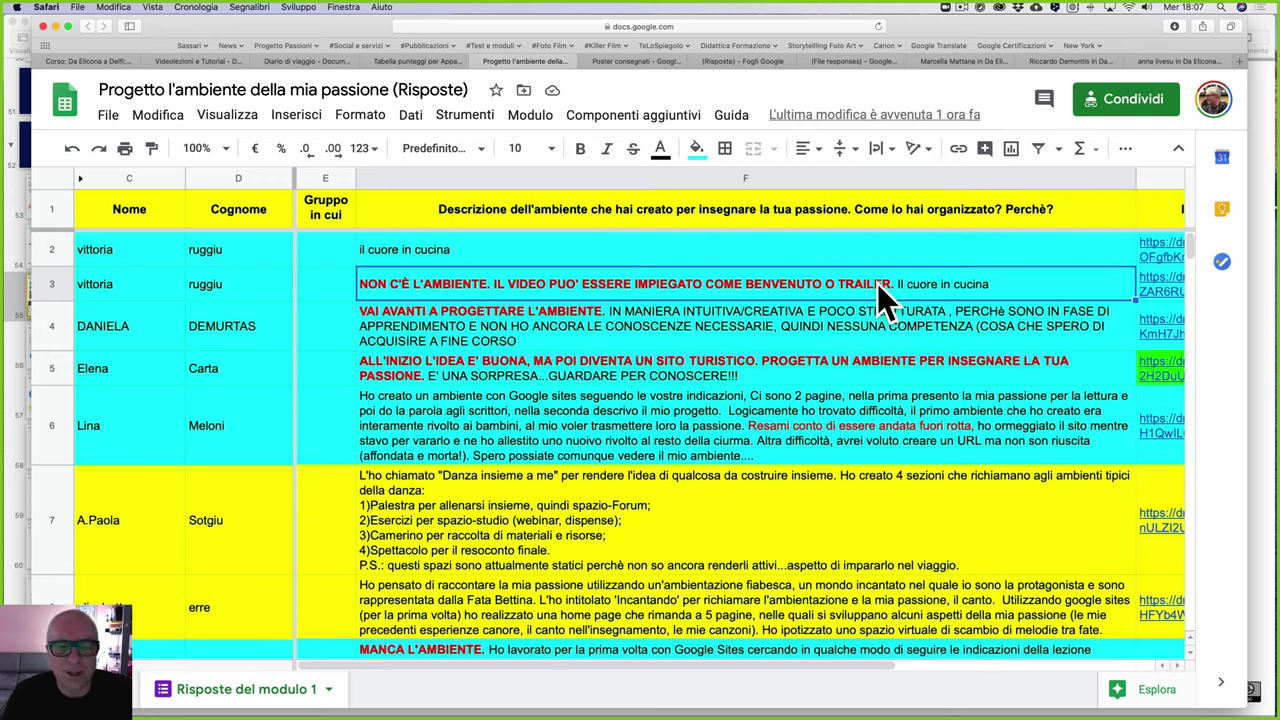
pyautogui.click(427, 322)
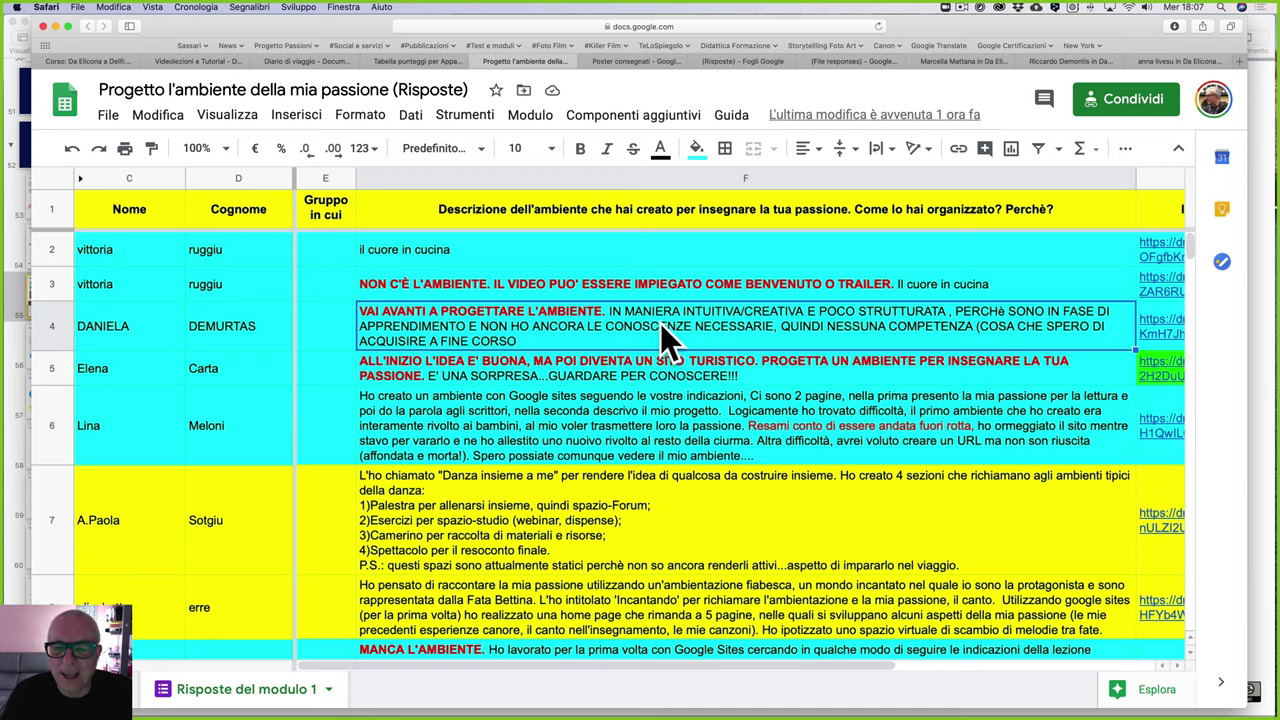
pyautogui.hscroll(5, 668, 335)
pyautogui.hscroll(-5, 675, 340)
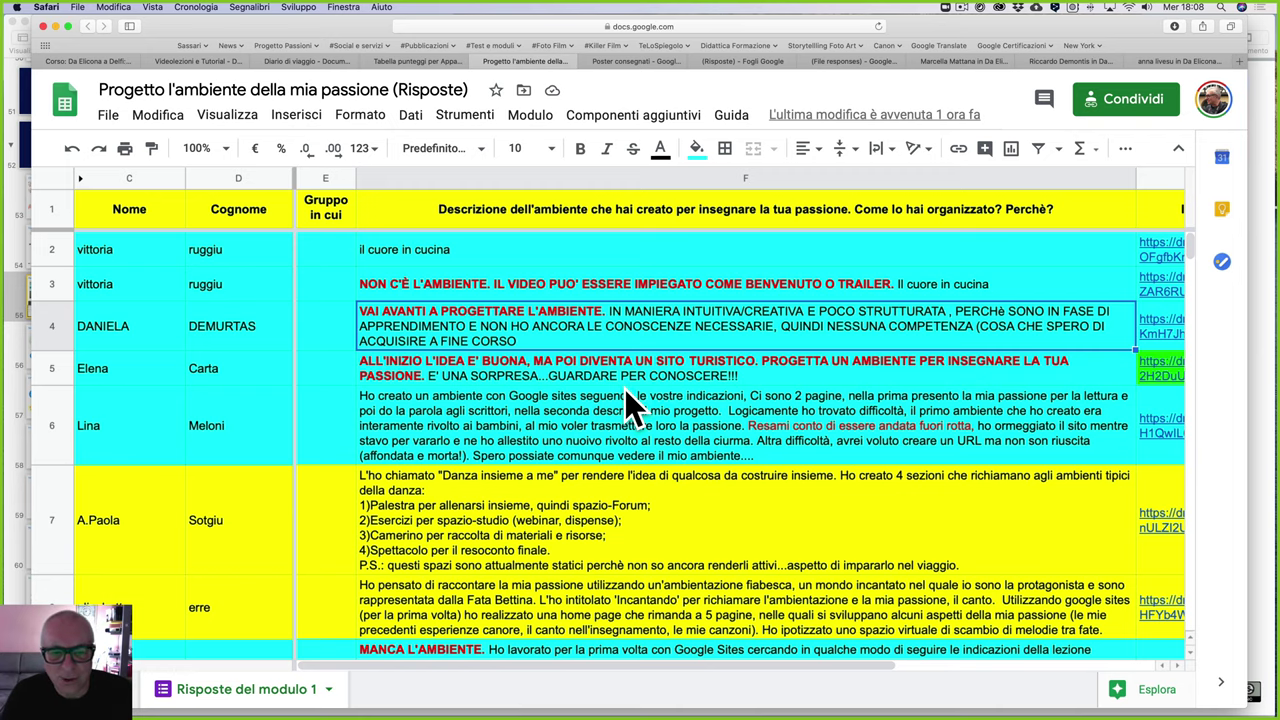
# Step: Examine the description cells and red-marked text in rows 5 and 6
pyautogui.scroll(-1, 627, 394)
pyautogui.scroll(-1, 627, 394)
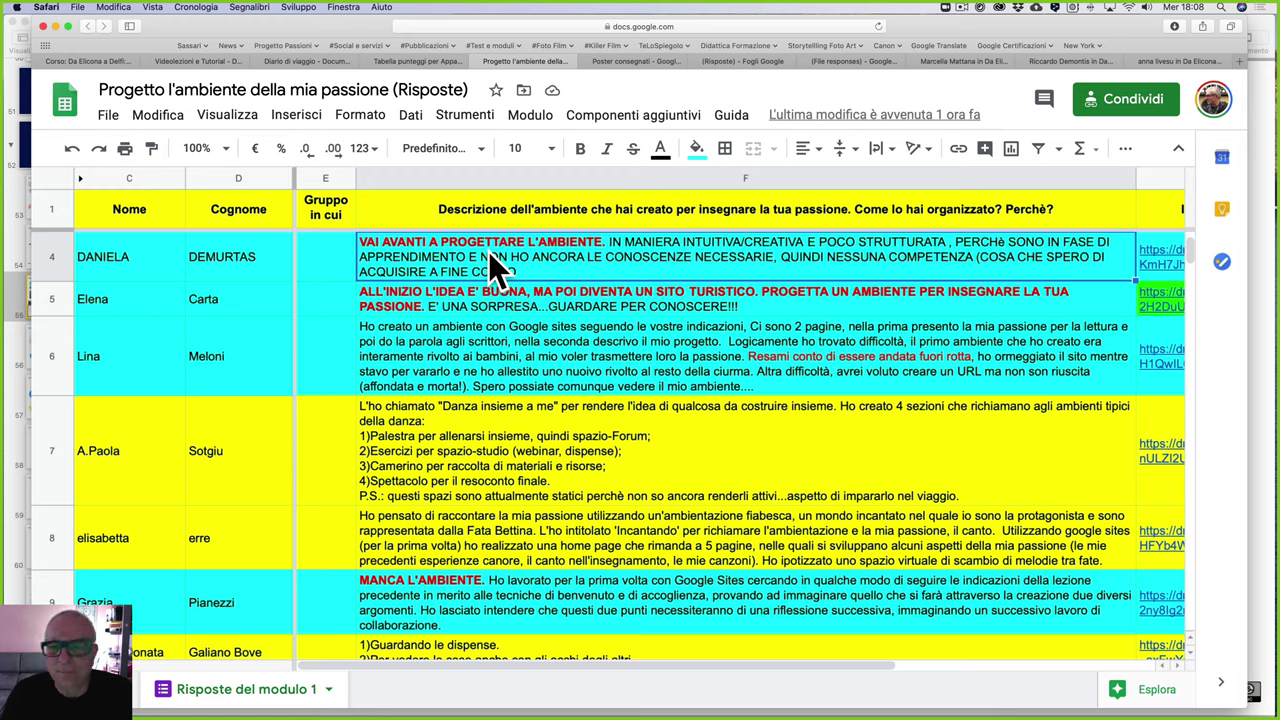
pyautogui.click(471, 291)
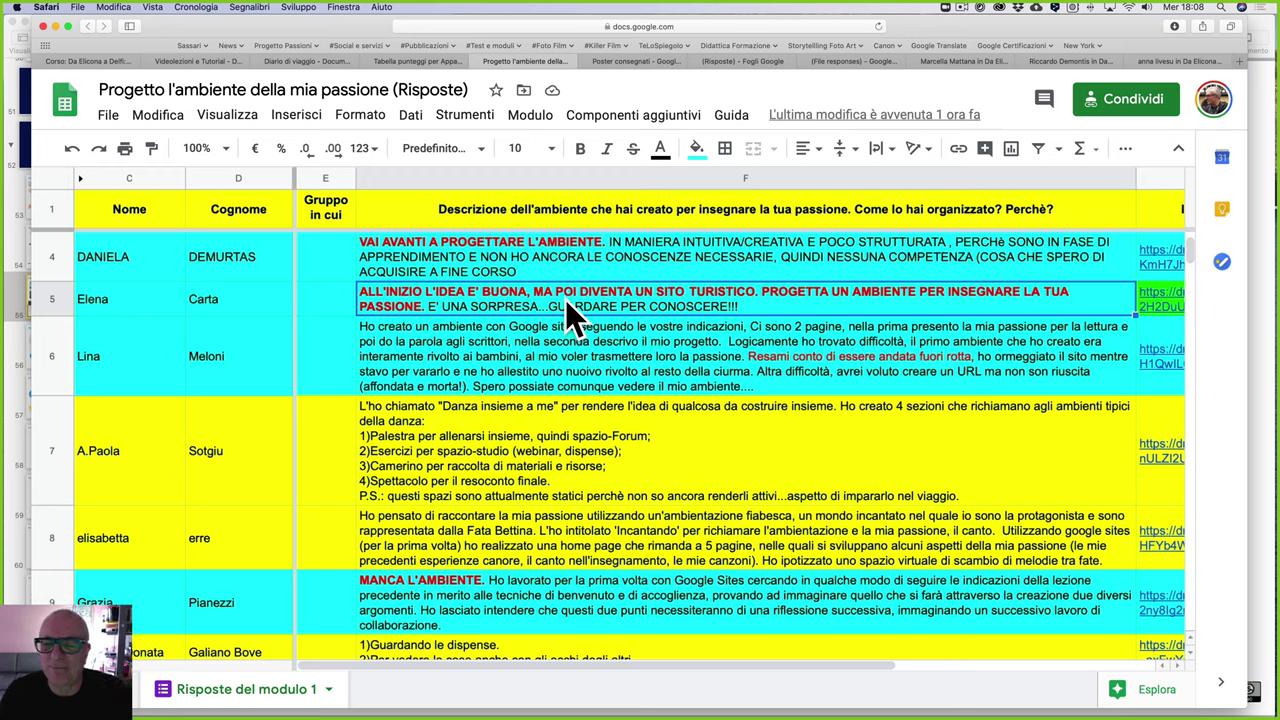
pyautogui.click(612, 364)
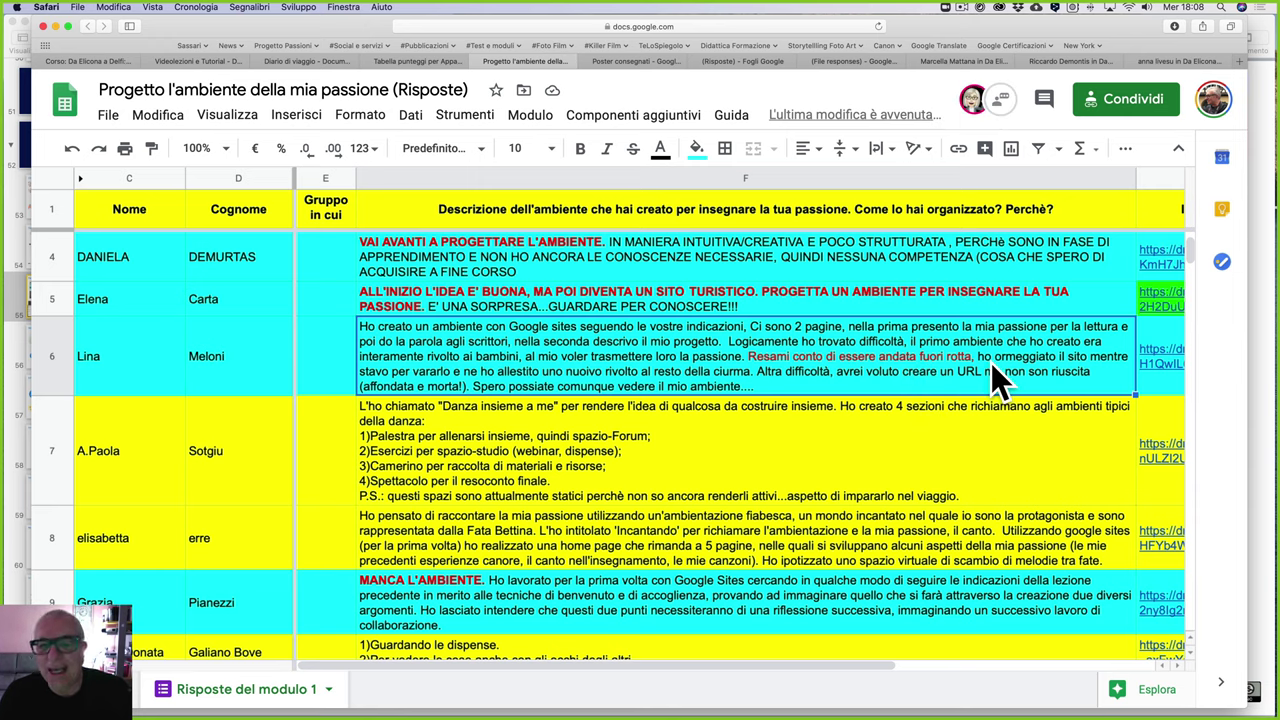
pyautogui.hscroll(2, 990, 363)
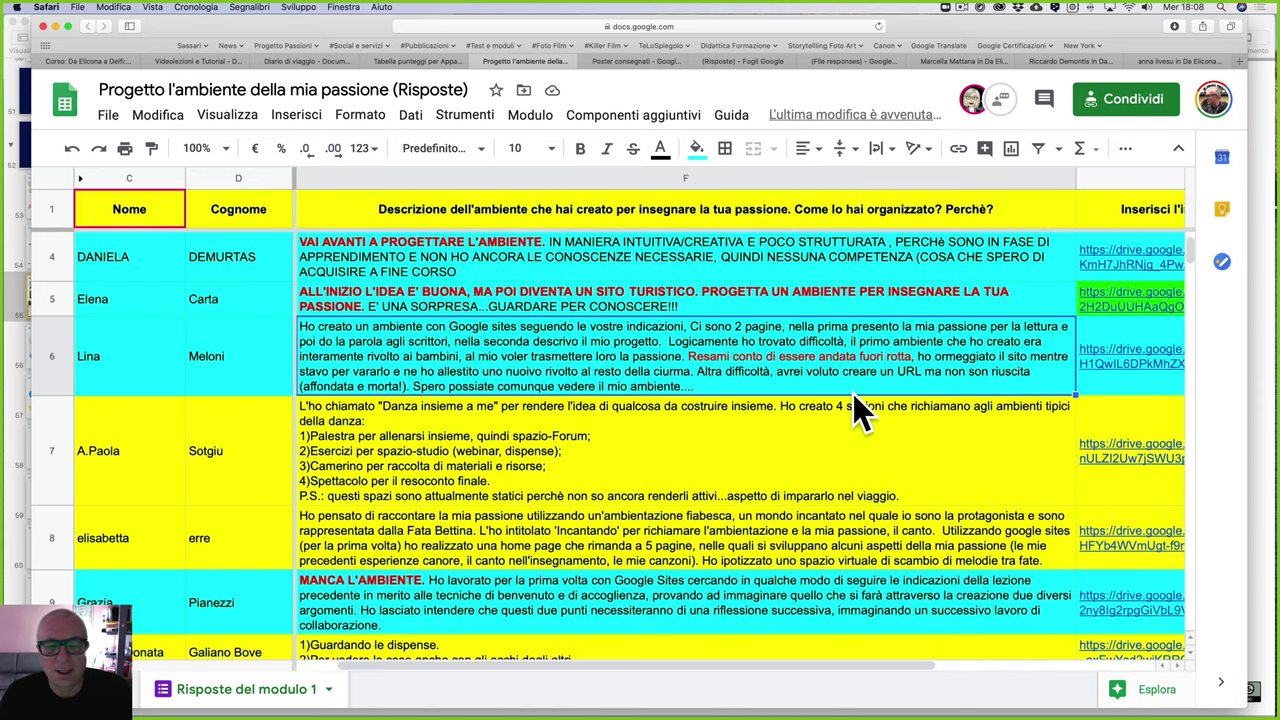
# Step: Read the descriptions and feedback in rows 7 to 17, checking the image and URL columns for rows 7 to 12
pyautogui.scroll(-2, 668, 416)
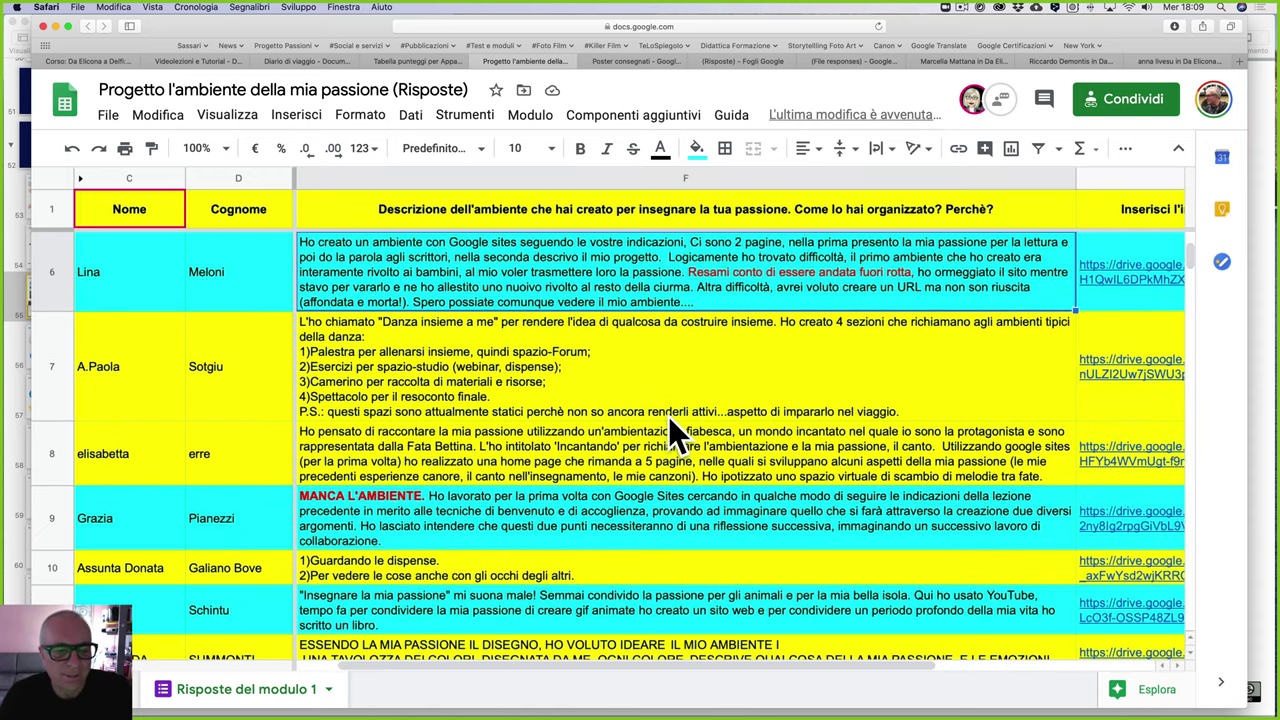
pyautogui.scroll(-1, 668, 416)
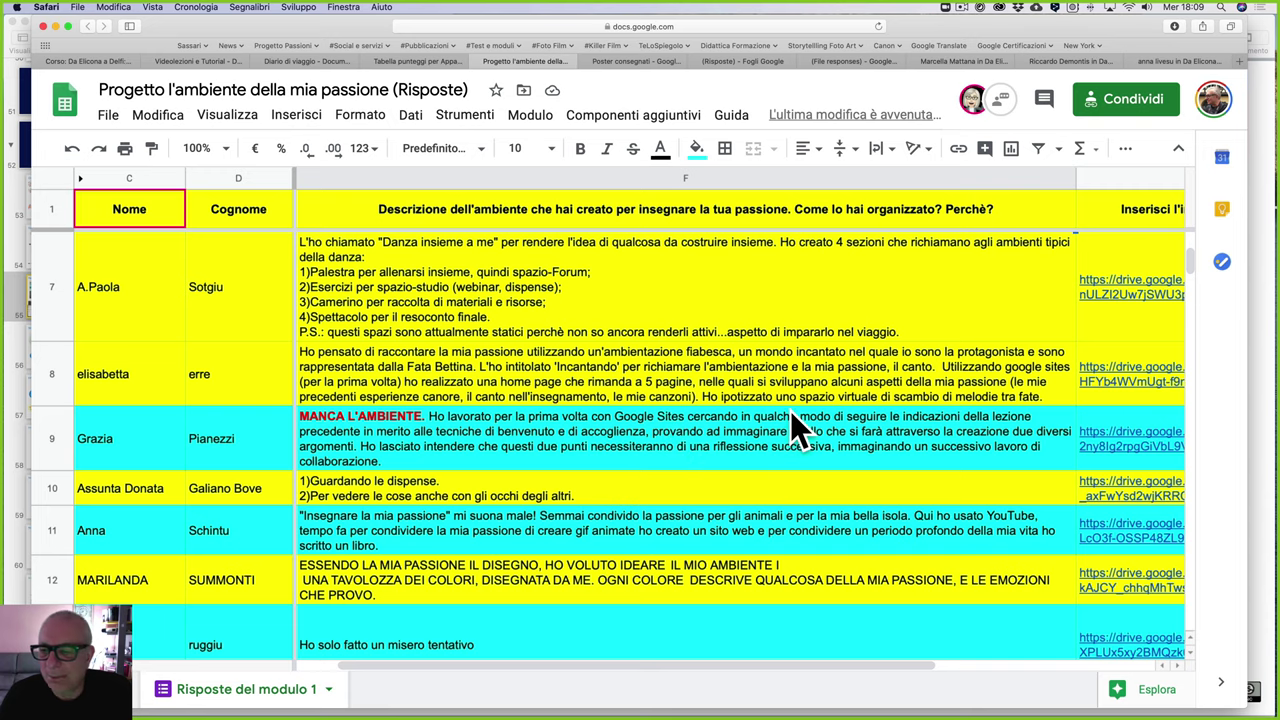
pyautogui.hscroll(3, 790, 411)
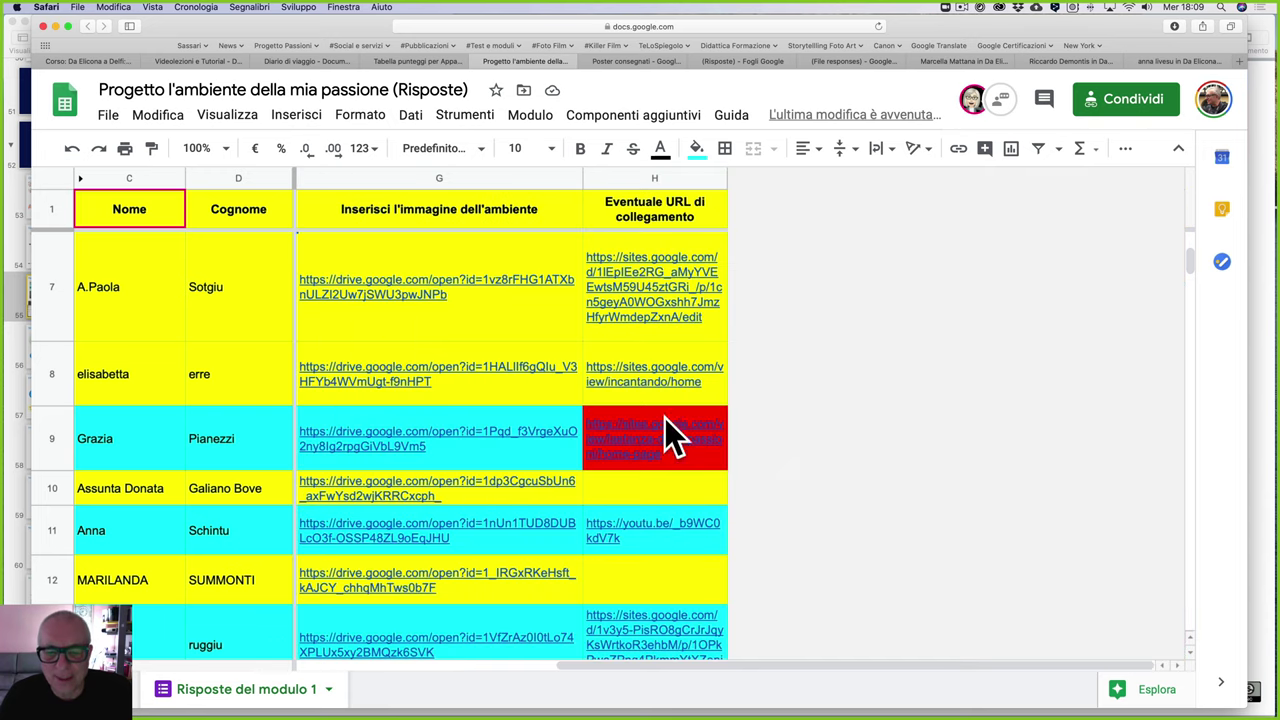
pyautogui.hscroll(-3, 651, 428)
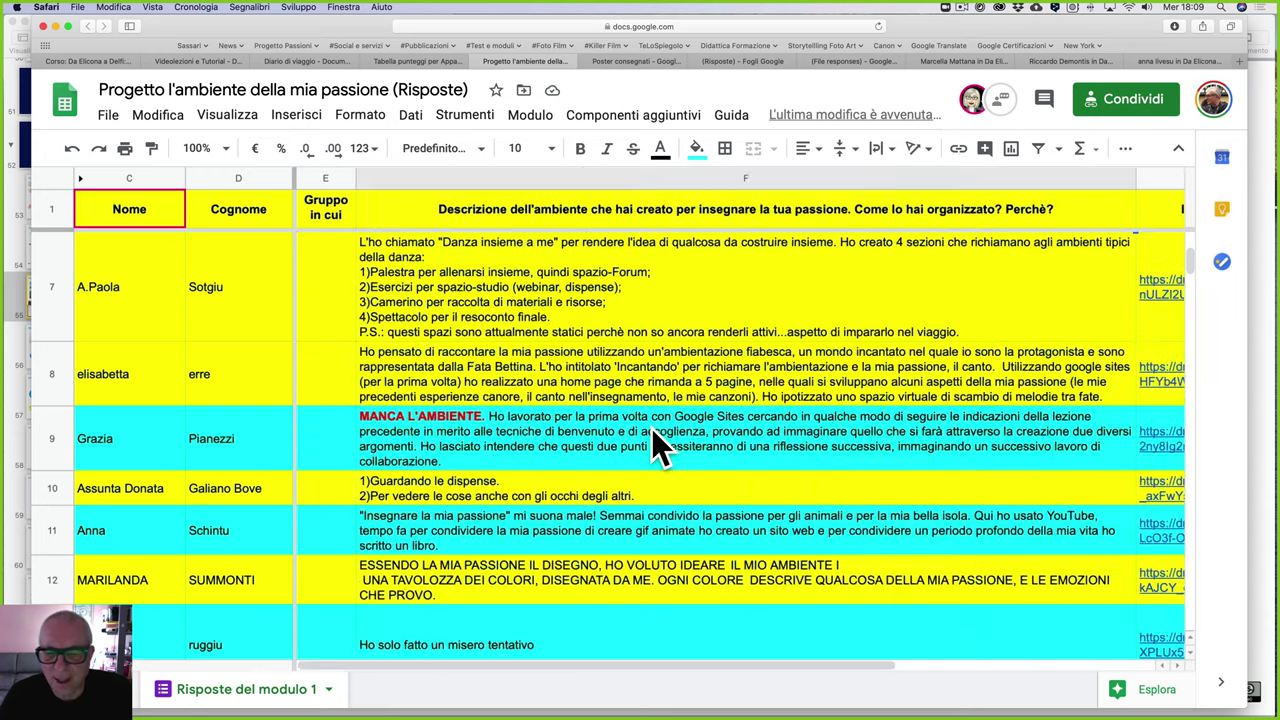
pyautogui.scroll(-2, 651, 441)
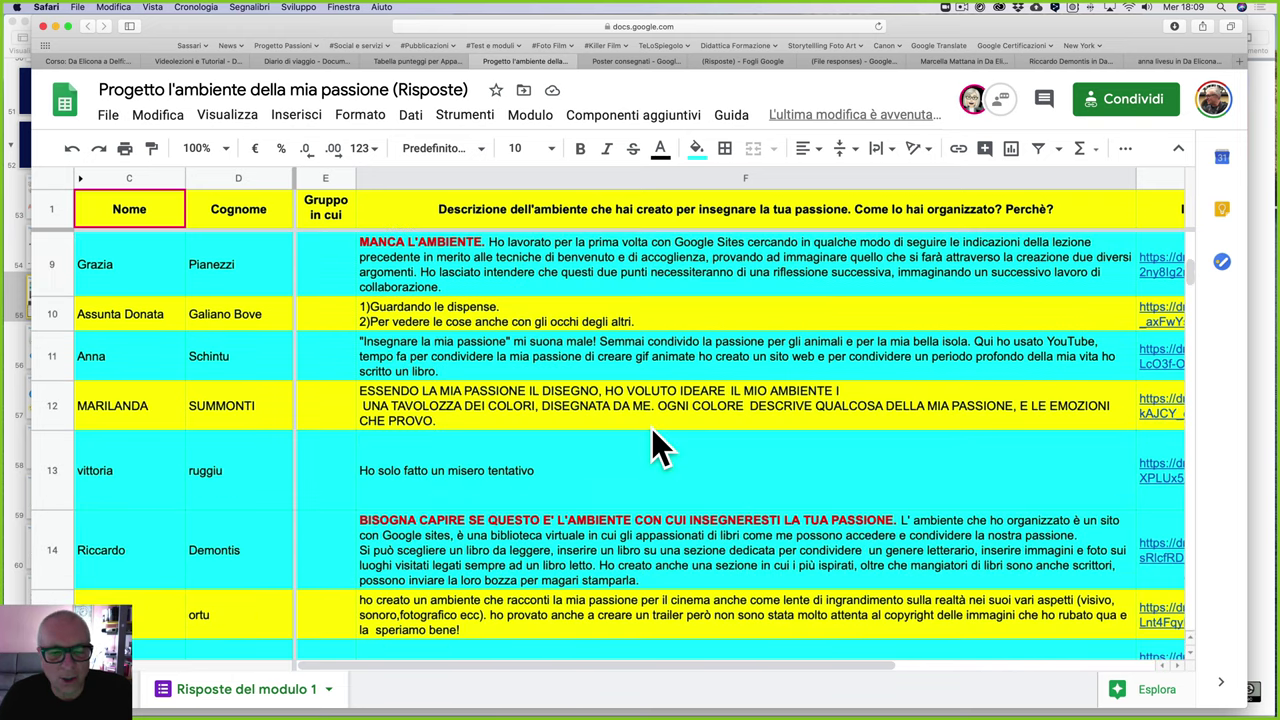
pyautogui.scroll(-4, 651, 428)
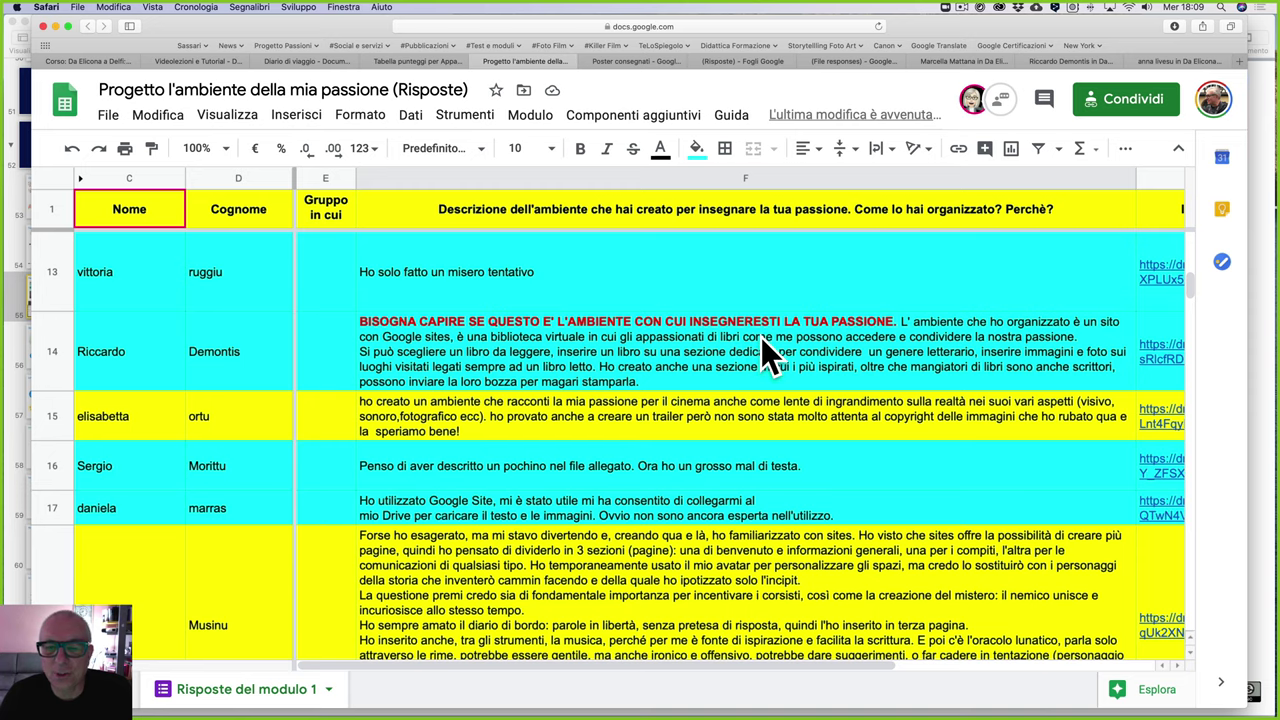
pyautogui.hscroll(8, 610, 350)
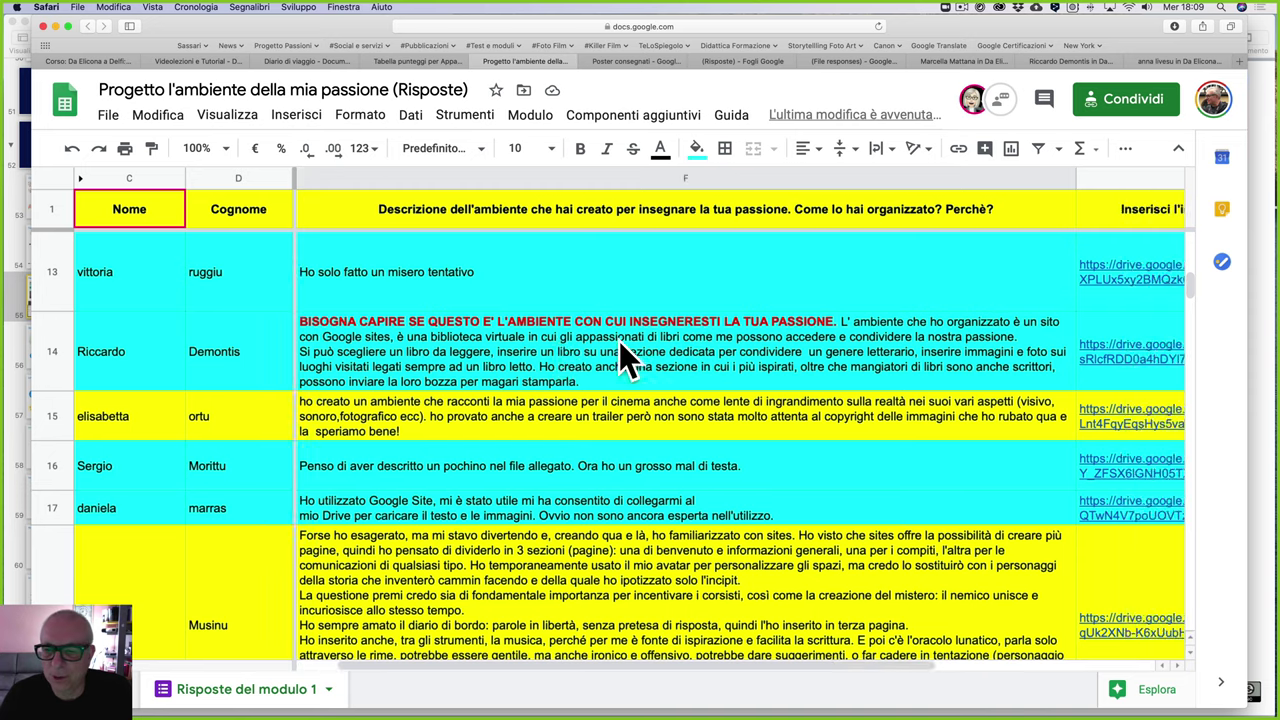
pyautogui.hscroll(-8, 619, 341)
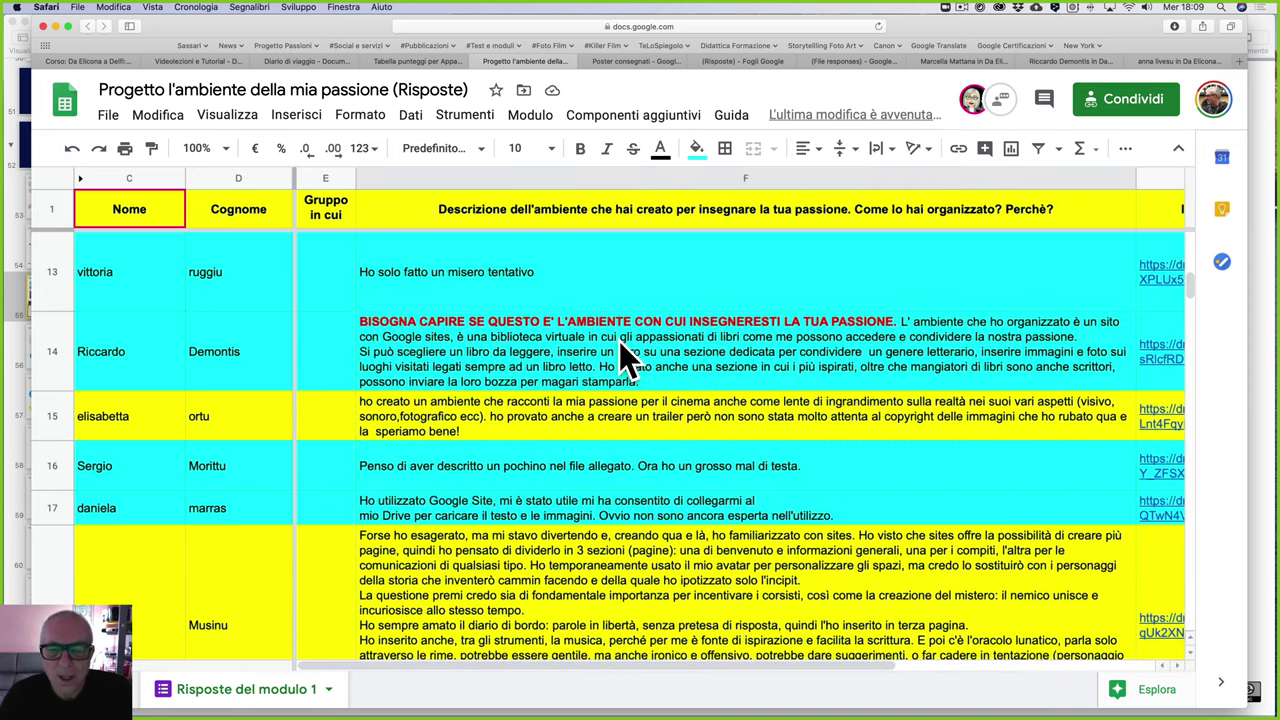
# Step: Read the long descriptions in rows 18 and 19 and view the green-marked image link in row 19
pyautogui.scroll(-5, 622, 355)
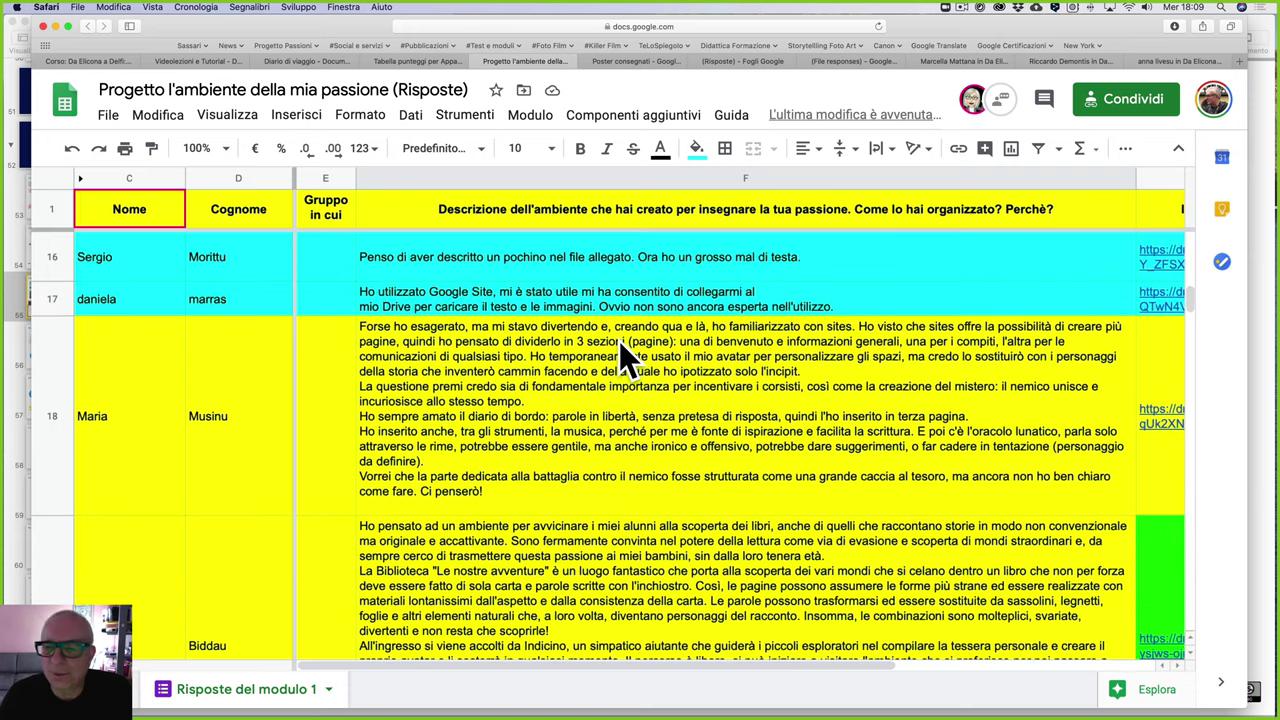
pyautogui.scroll(-3, 619, 341)
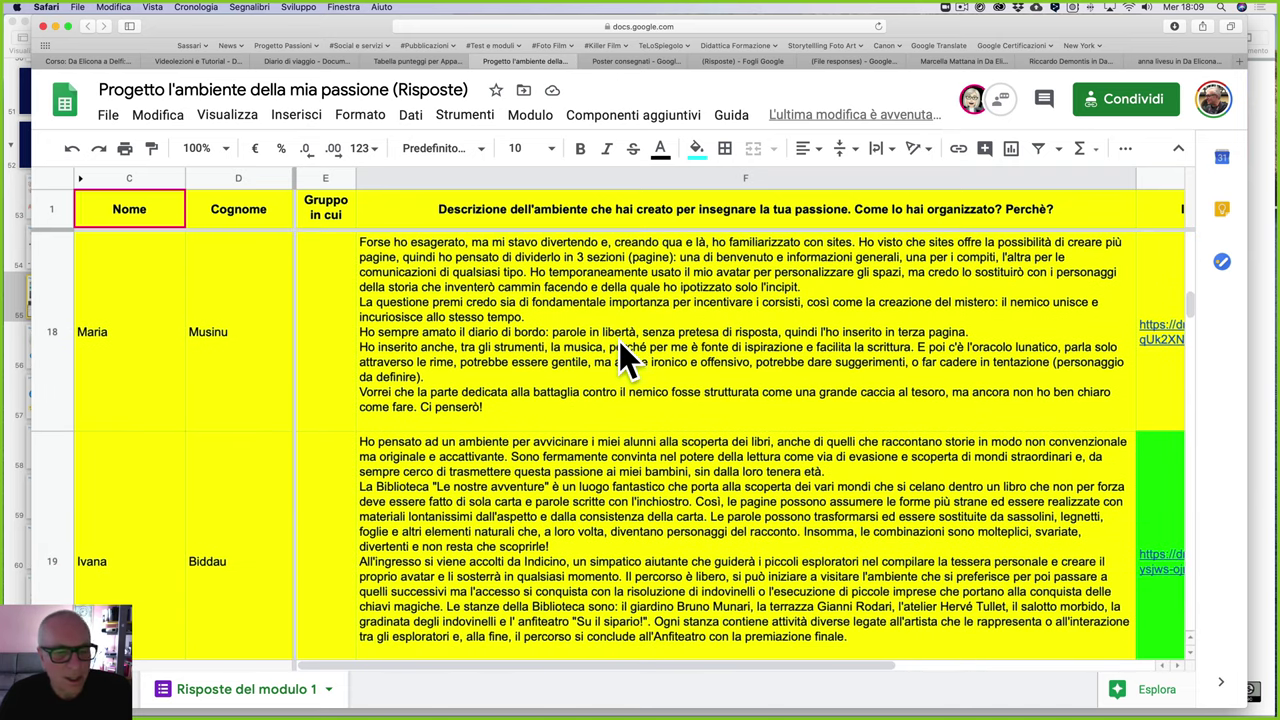
pyautogui.scroll(-5, 619, 341)
pyautogui.scroll(3, 619, 341)
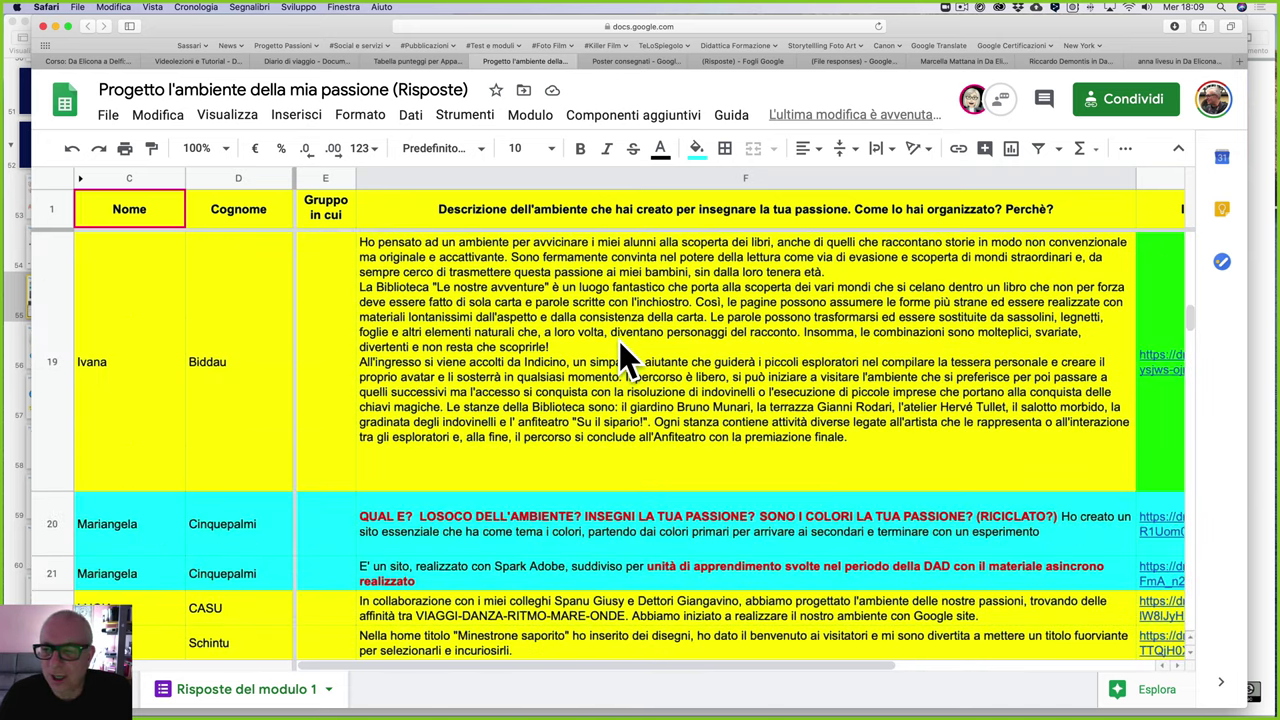
pyautogui.hscroll(5, 619, 341)
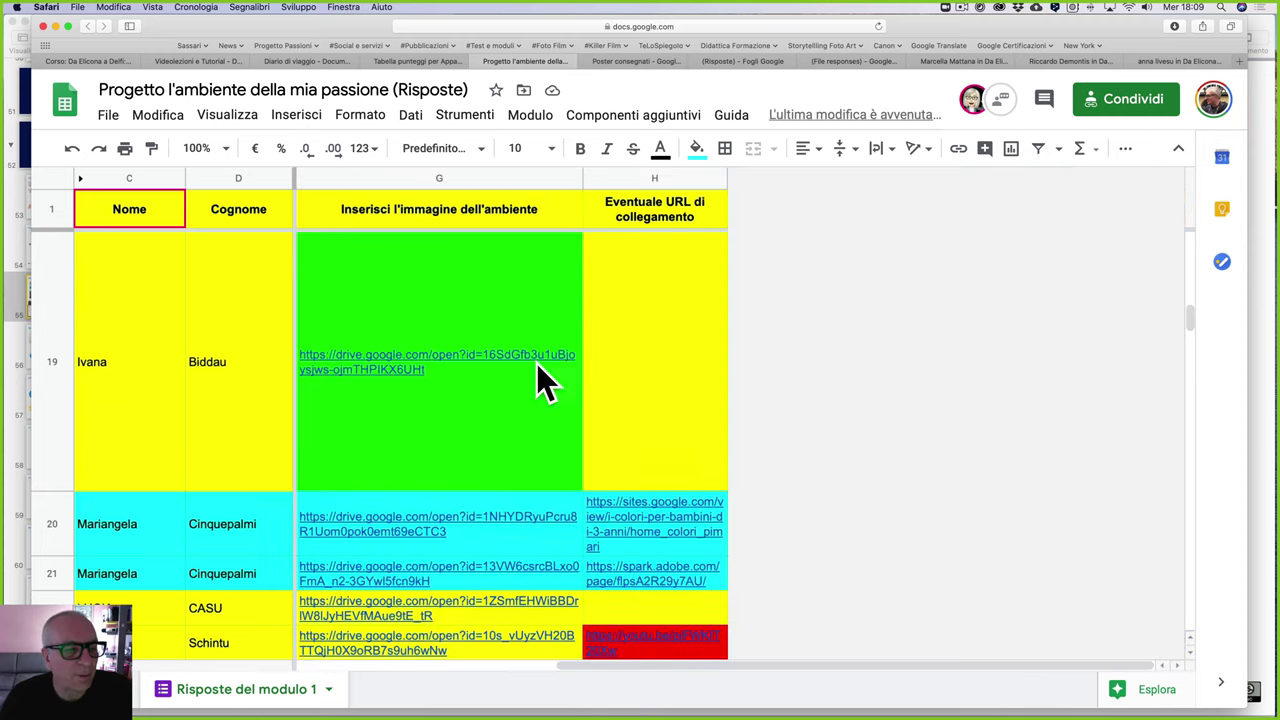
# Step: View the image linked in row 19 and return to that row's description in the response spreadsheet
pyautogui.click(398, 373)
pyautogui.click(443, 515)
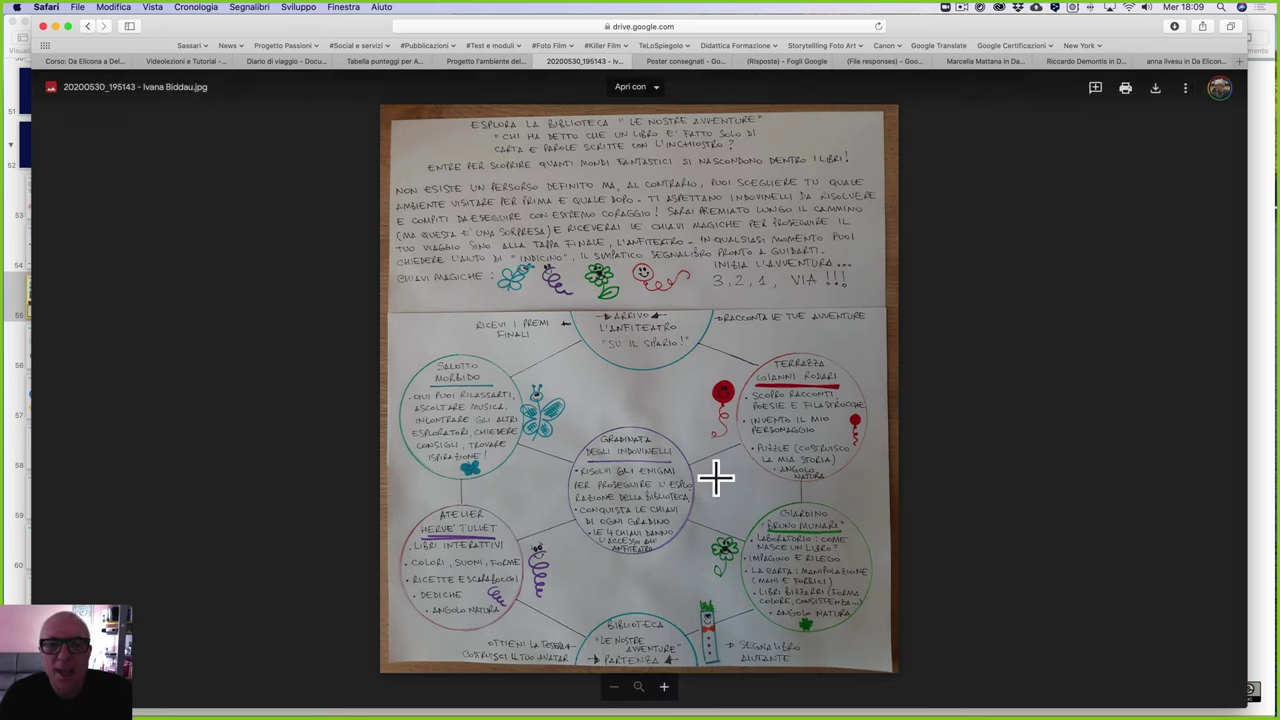
pyautogui.click(88, 27)
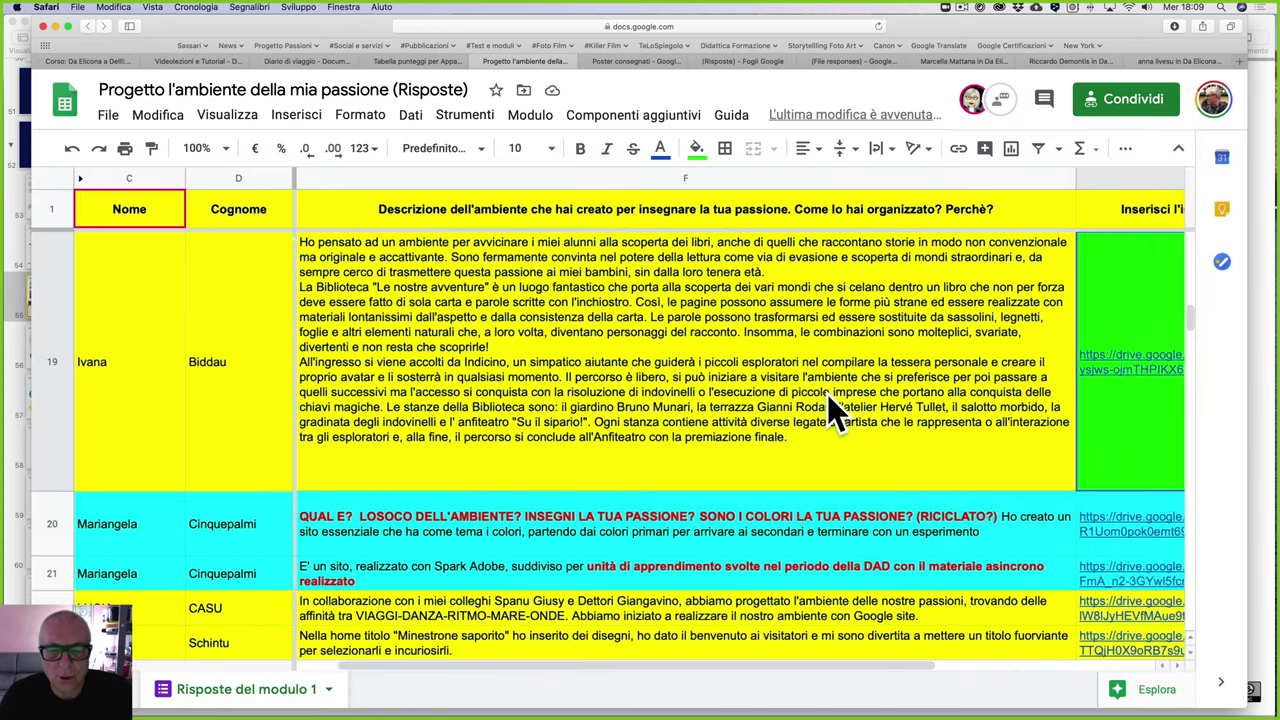
pyautogui.hscroll(-1, 827, 394)
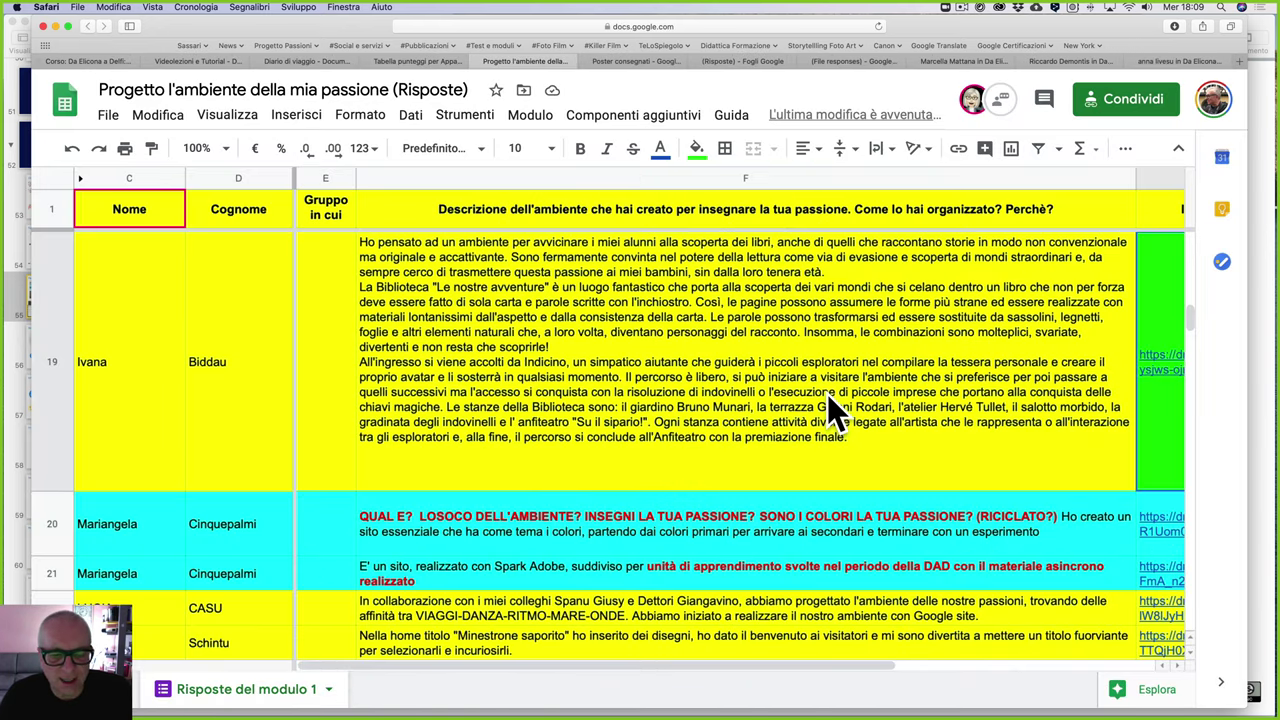
# Step: Correct the misspelled words in row 20's red feedback so they read "LO SCOPO"
pyautogui.scroll(-3, 827, 394)
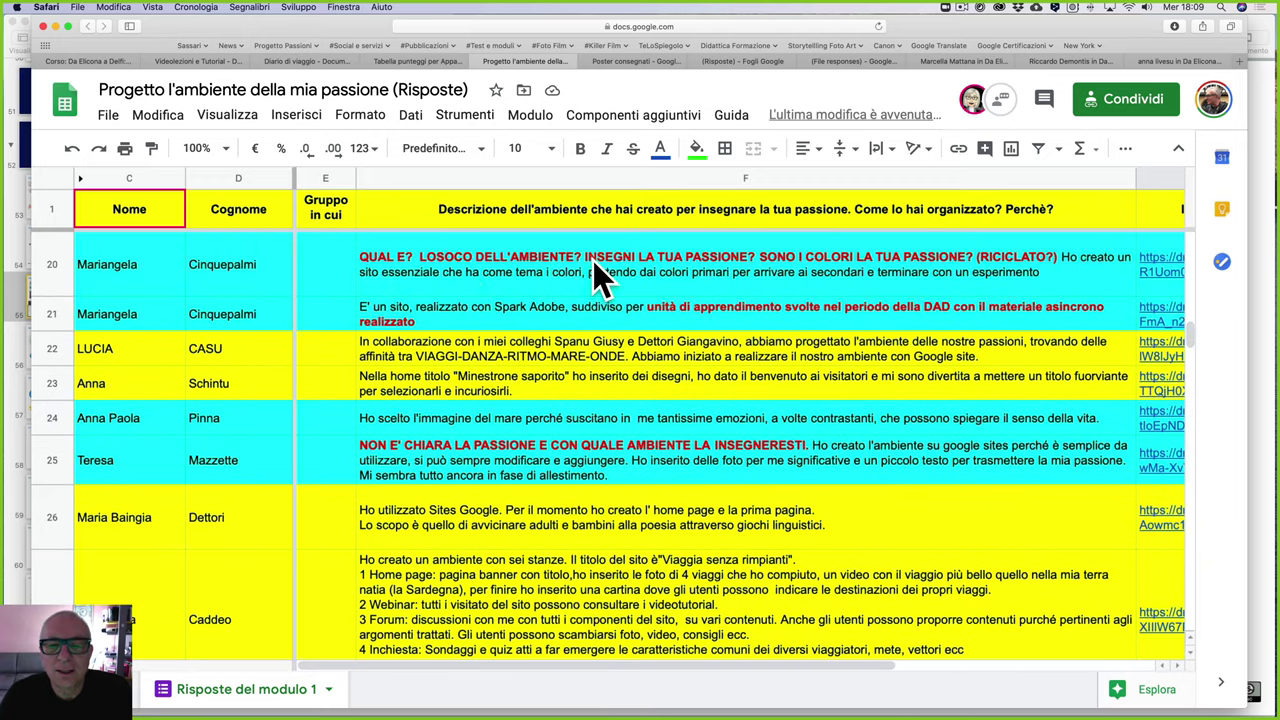
pyautogui.doubleClick(446, 256)
pyautogui.click(446, 240)
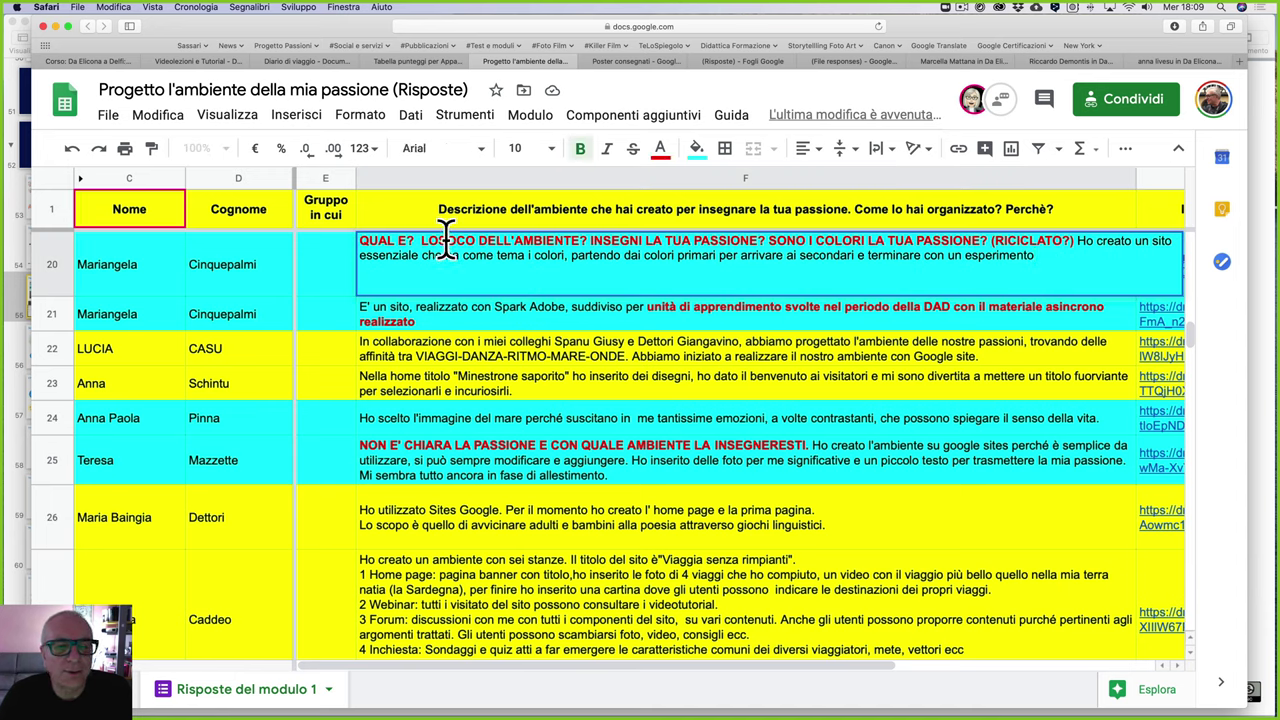
pyautogui.write('PO')
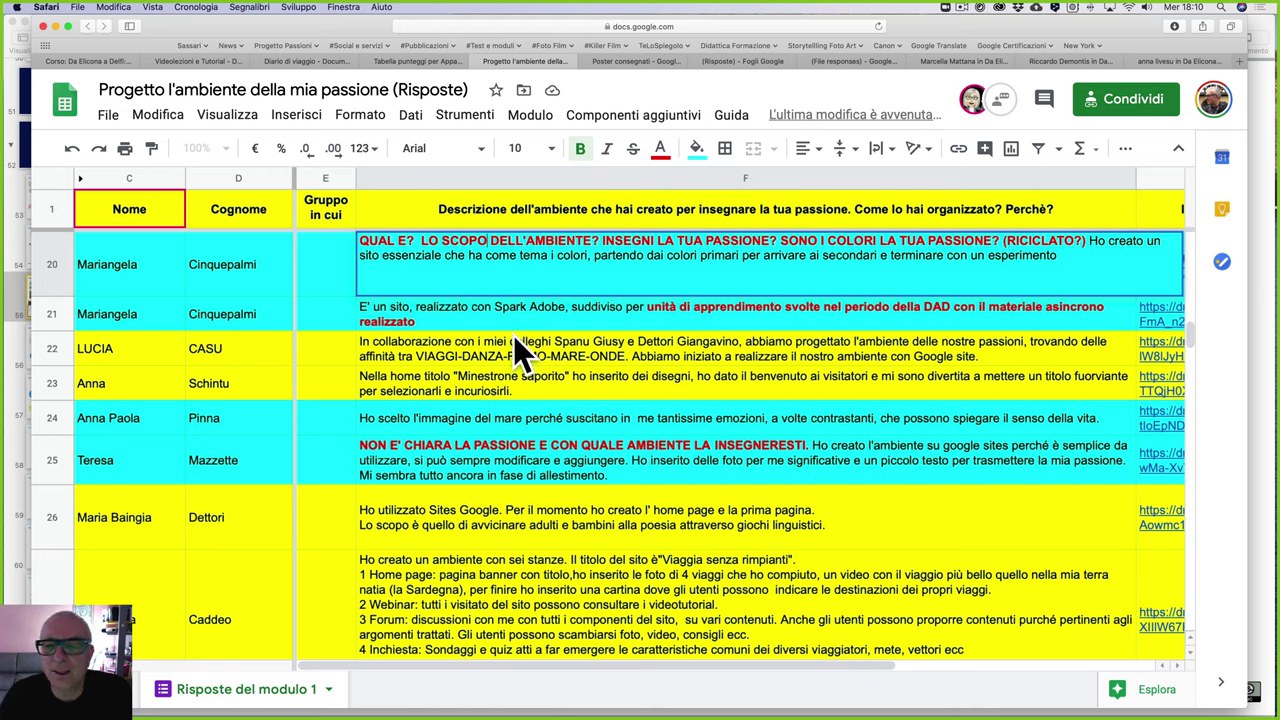
pyautogui.click(534, 366)
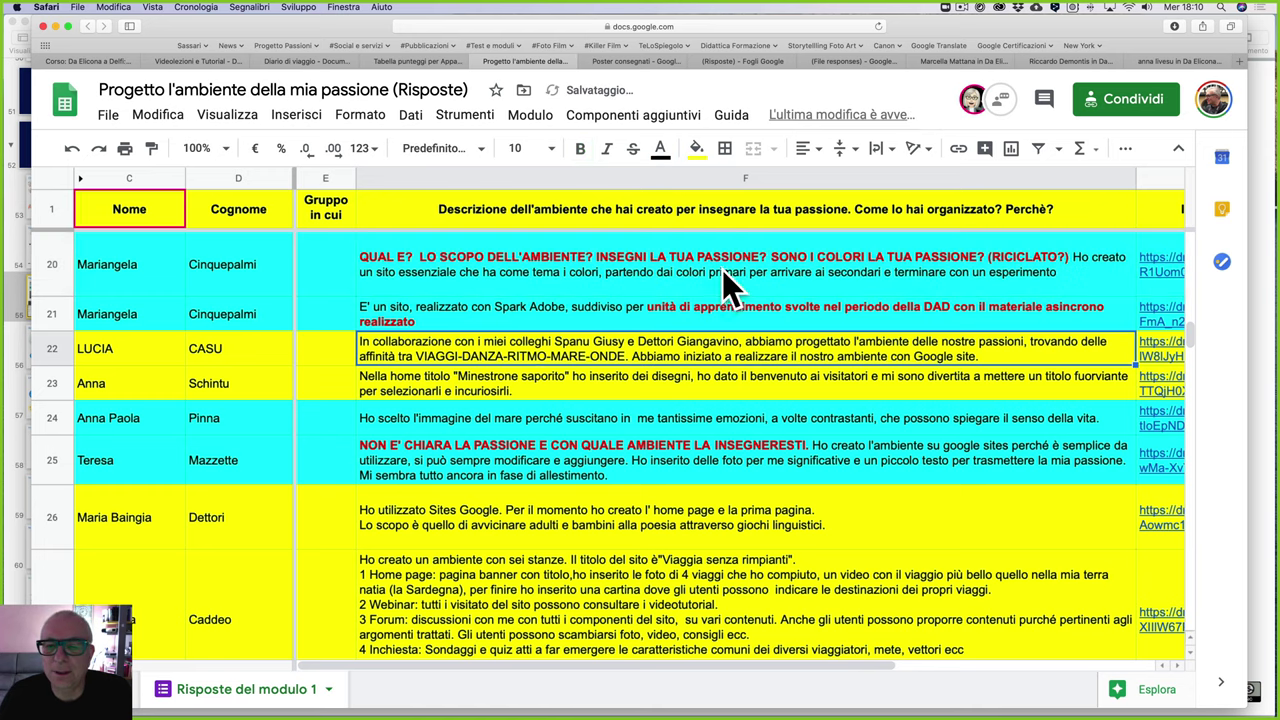
# Step: Check the "RICICLATO" remark in row 20's feedback and open the Google Sites link from that row's URL column
pyautogui.doubleClick(1016, 260)
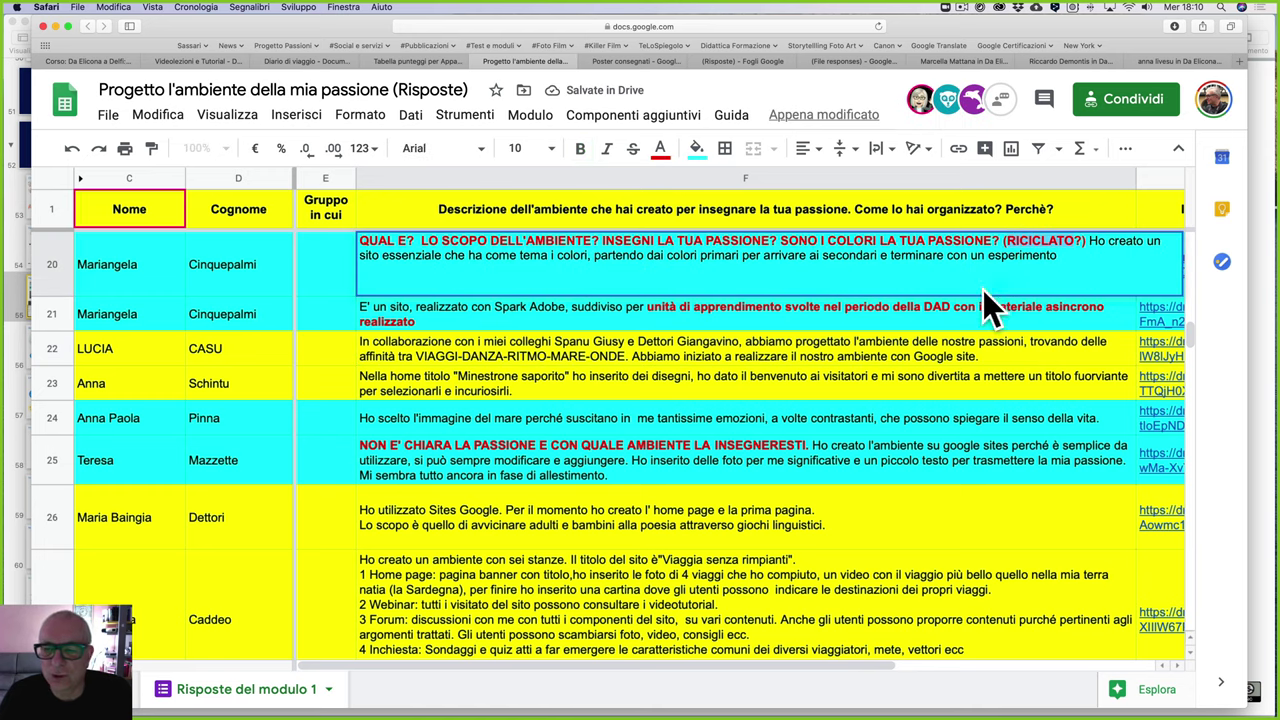
pyautogui.click(116, 268)
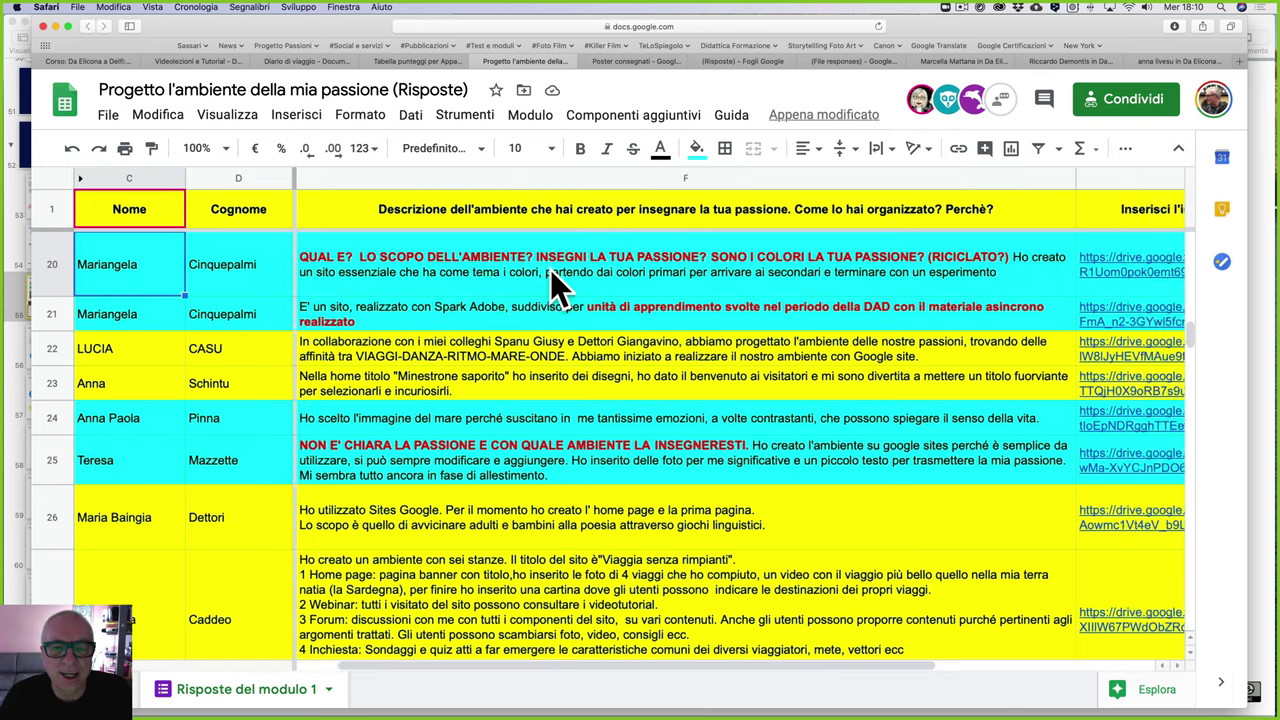
pyautogui.hscroll(5, 550, 269)
pyautogui.hscroll(-5, 550, 269)
pyautogui.hscroll(5, 550, 269)
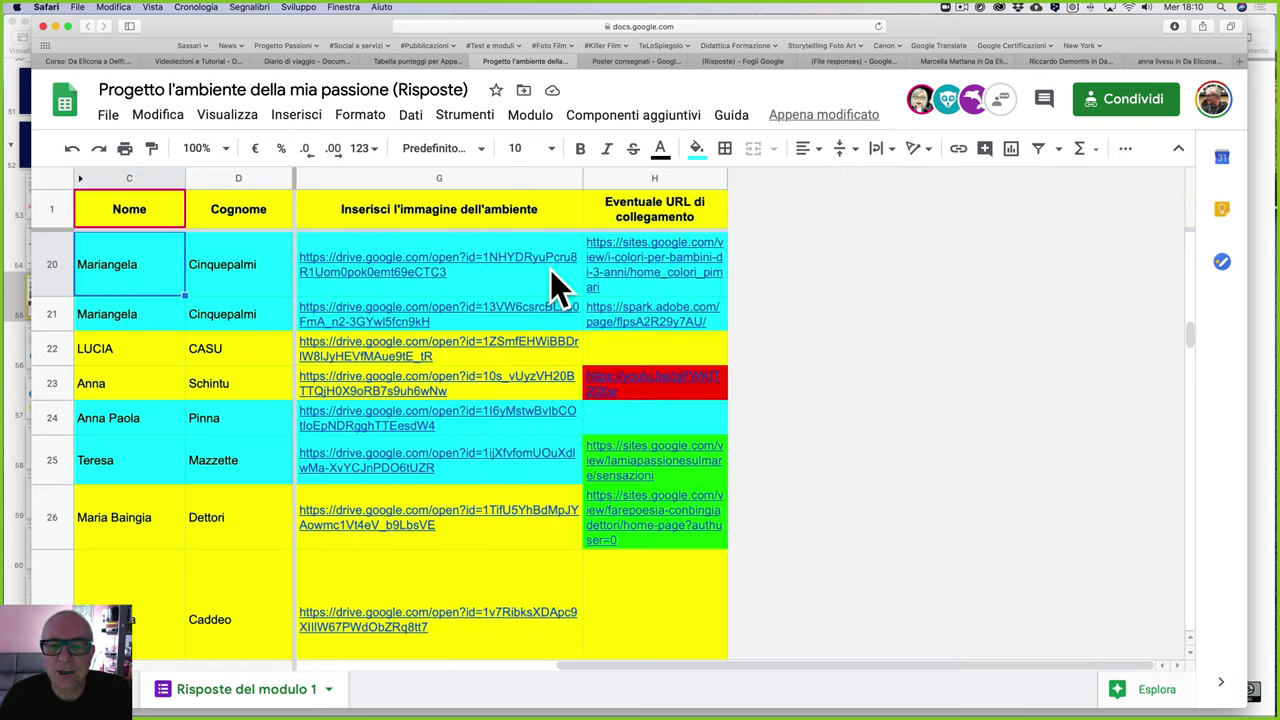
pyautogui.click(620, 272)
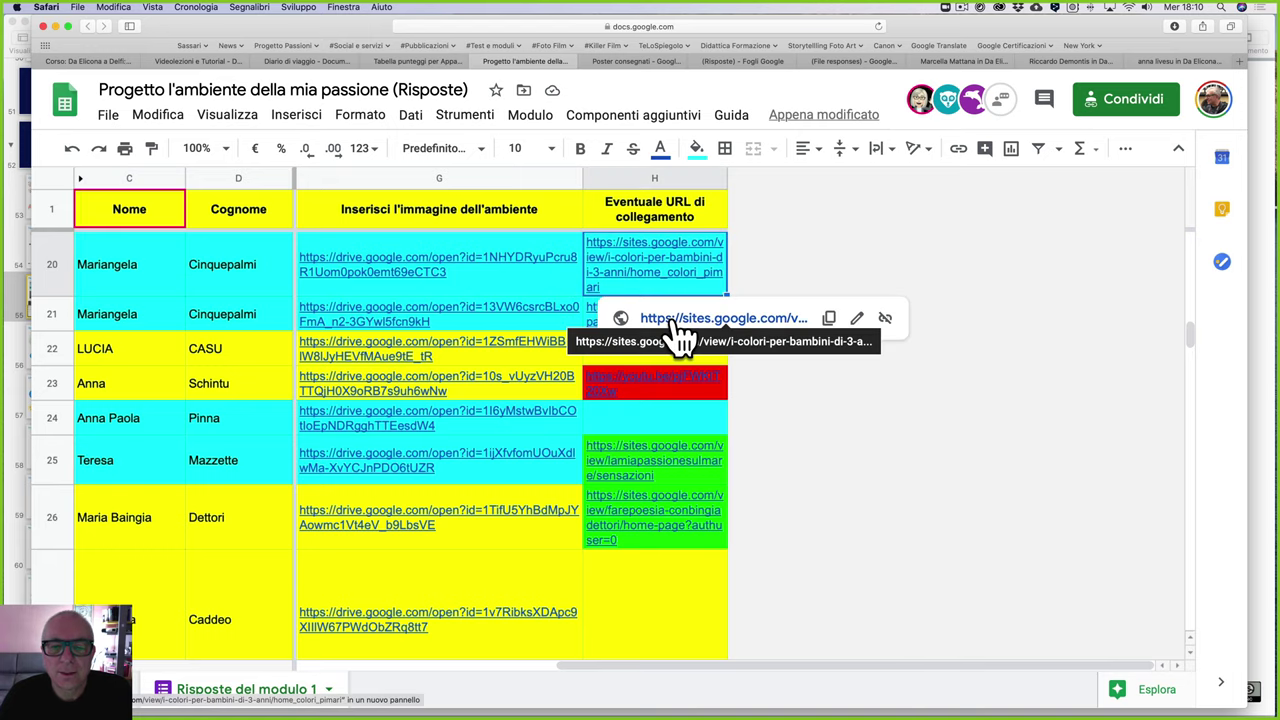
pyautogui.click(676, 319)
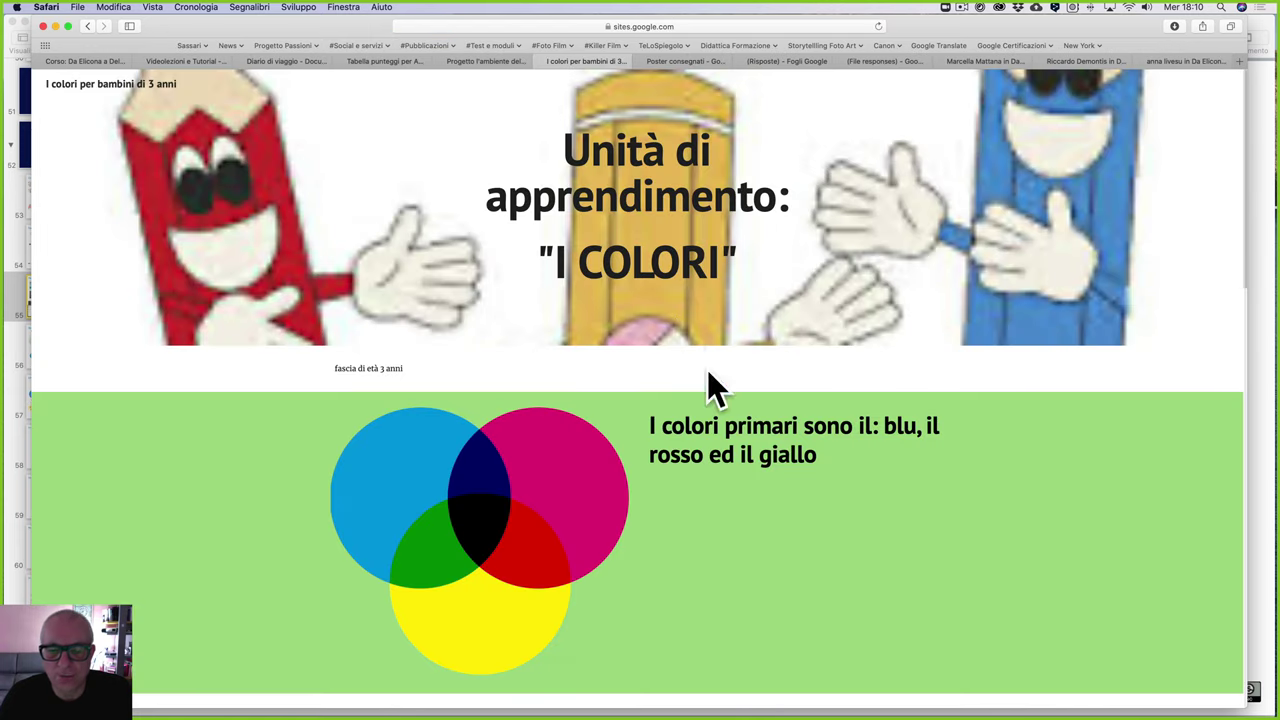
# Step: Look through the colours site for 3-year-olds, covering its embedded videos and colour-mixing section, and go back to its heading
pyautogui.scroll(-5, 842, 508)
pyautogui.scroll(-10, 842, 512)
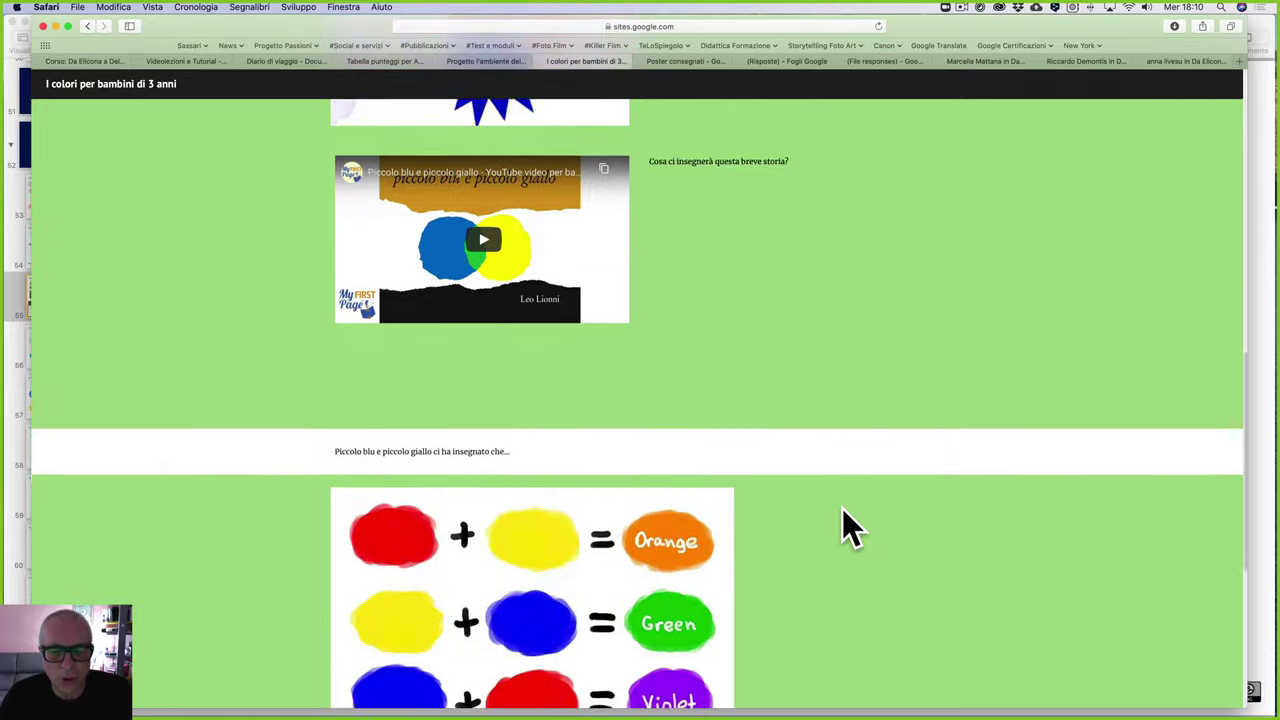
pyautogui.scroll(5, 842, 510)
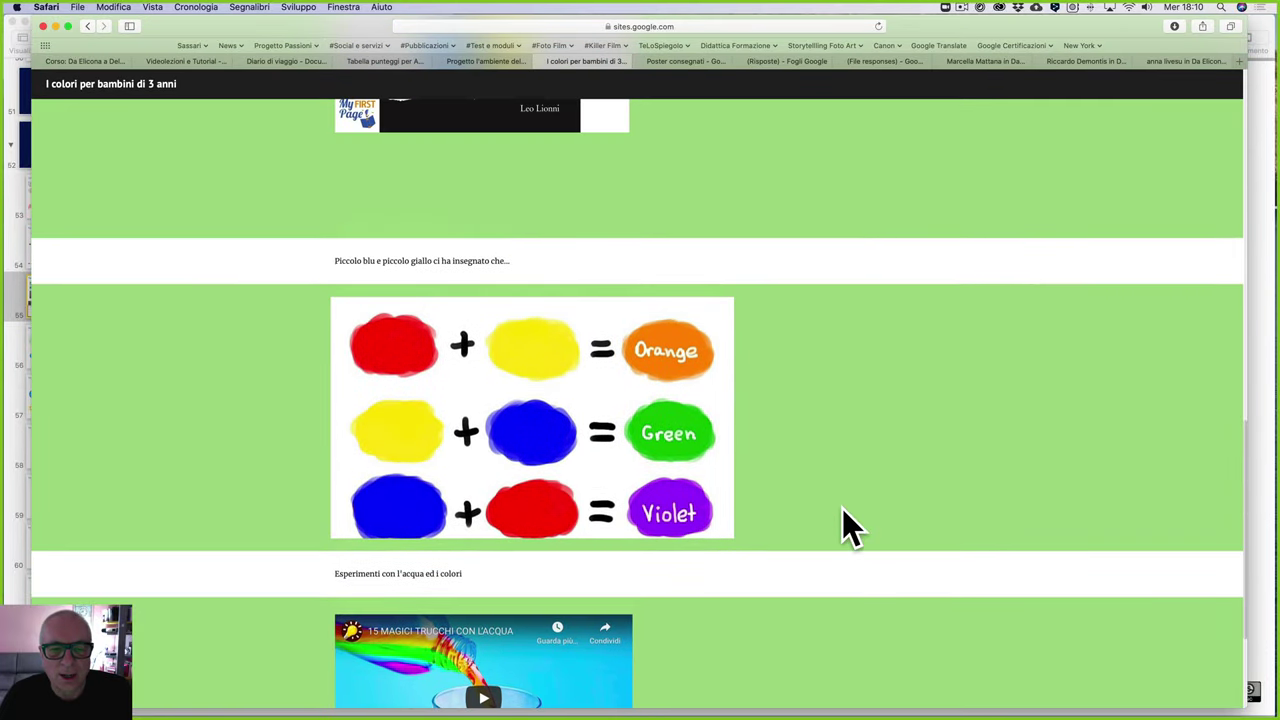
pyautogui.scroll(3, 842, 508)
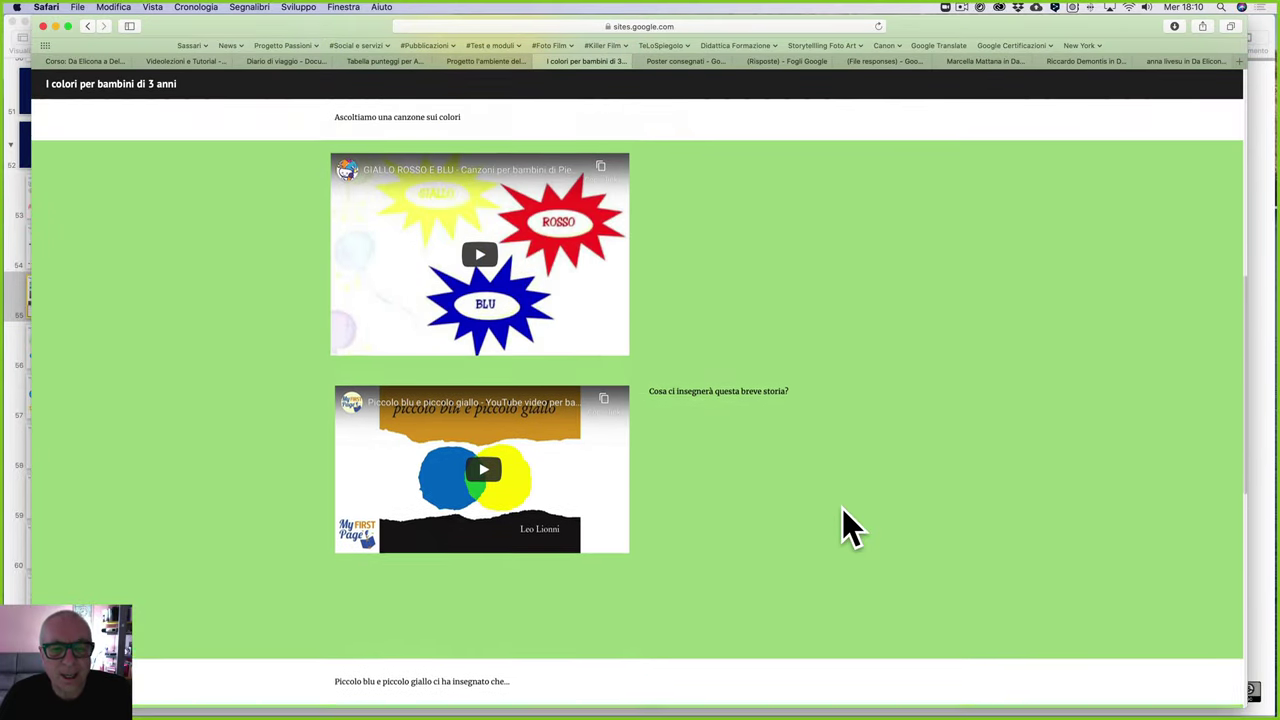
pyautogui.scroll(-3, 842, 508)
pyautogui.scroll(3, 840, 503)
pyautogui.scroll(8, 840, 505)
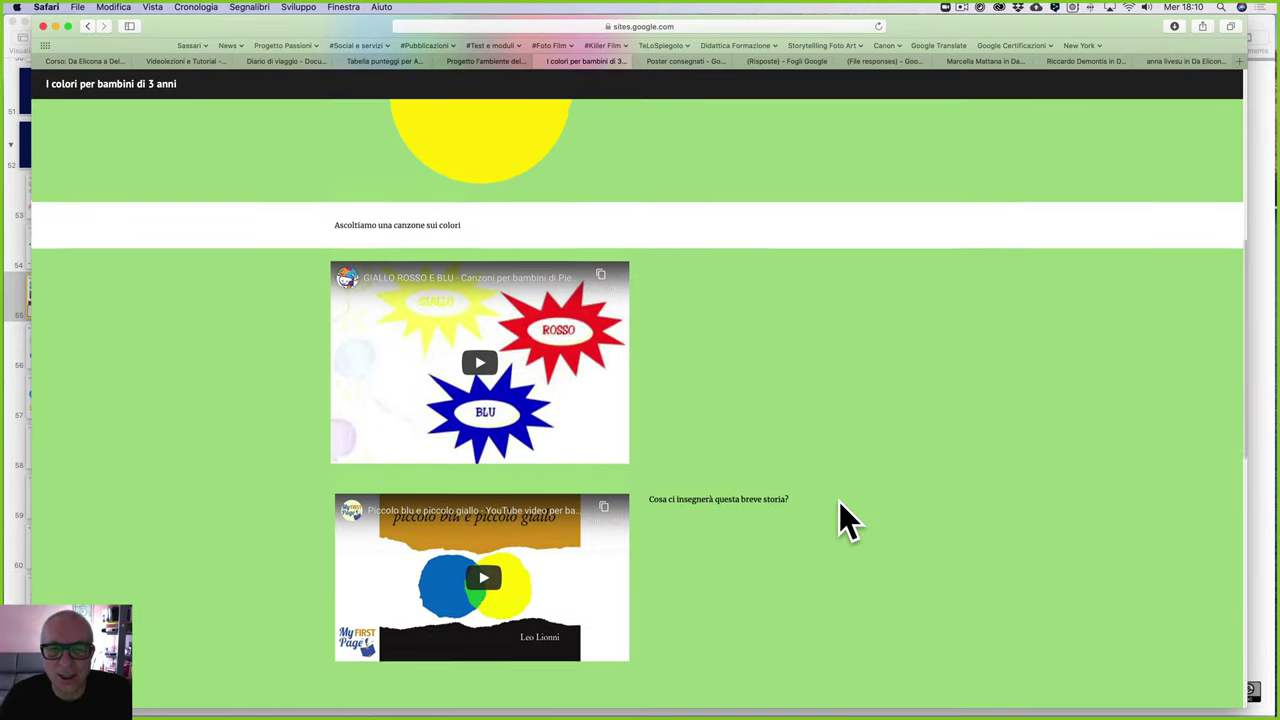
pyautogui.scroll(4, 839, 501)
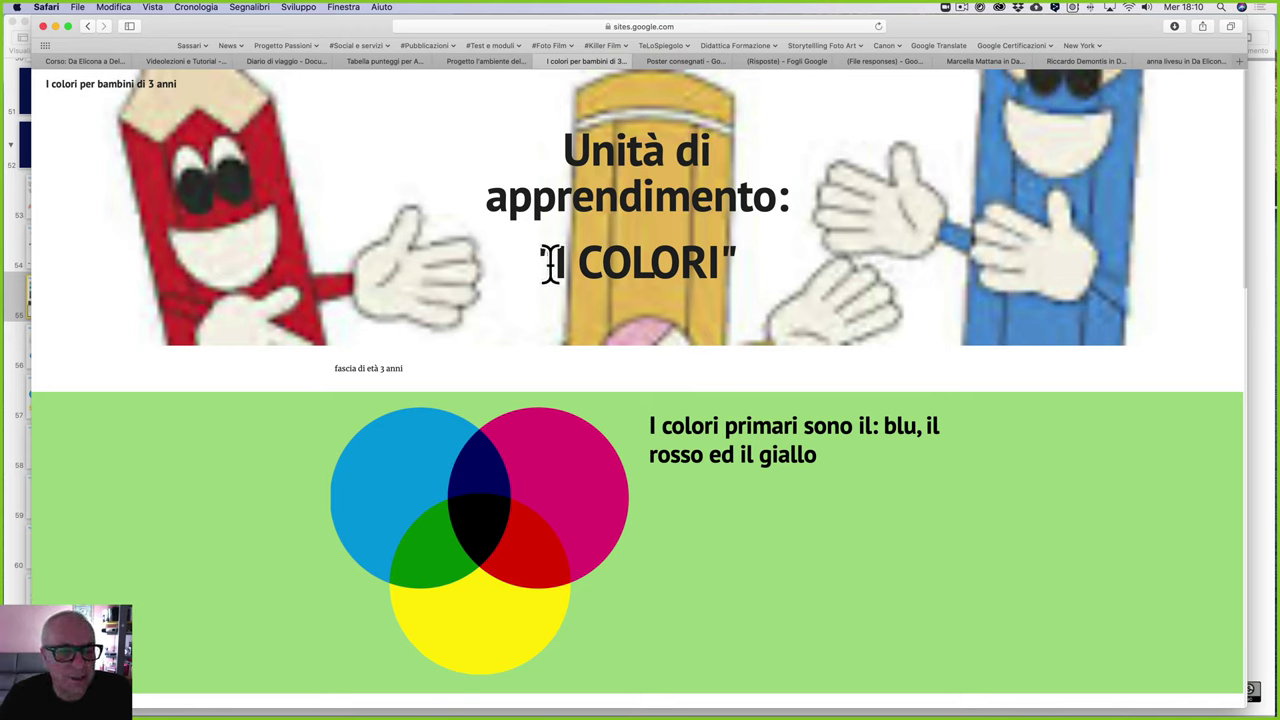
# Step: Examine the site's "I COLORI" title and go through its sections again, and return to the response spreadsheet
pyautogui.moveTo(556, 266); pyautogui.dragTo(712, 268)
pyautogui.click(710, 268)
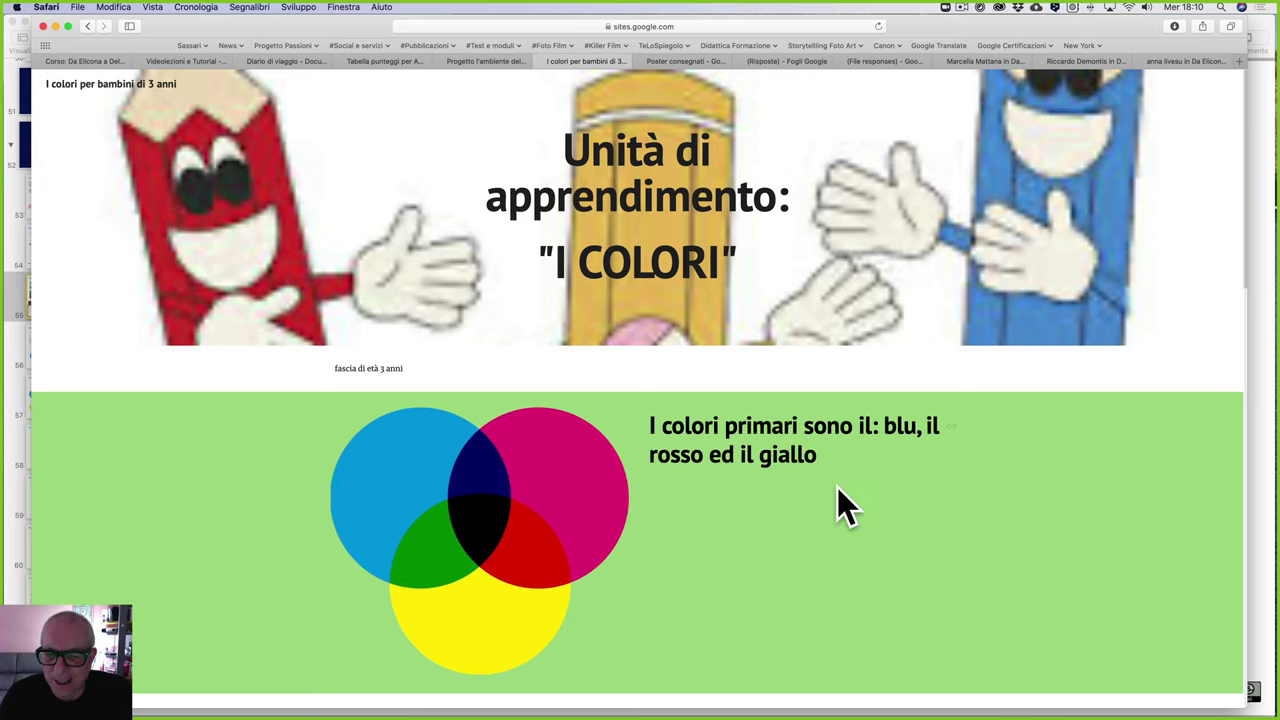
pyautogui.scroll(-5, 754, 500)
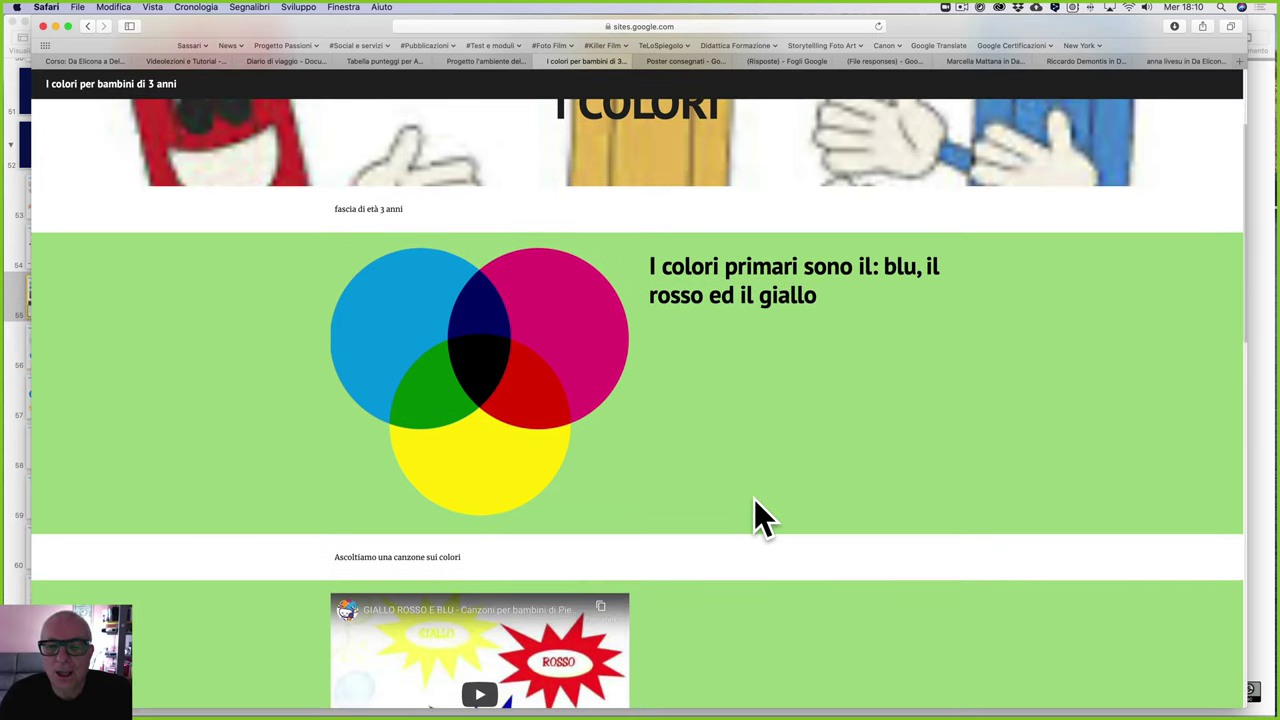
pyautogui.scroll(-8, 756, 505)
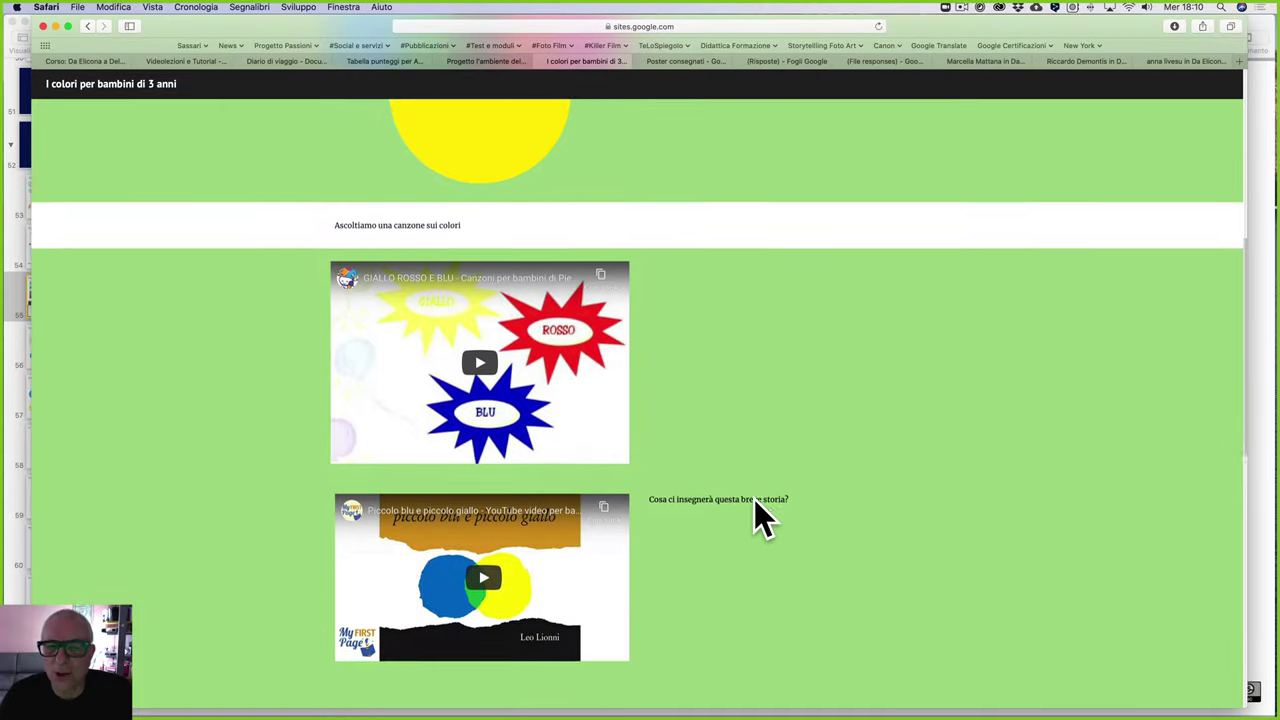
pyautogui.scroll(-8, 754, 520)
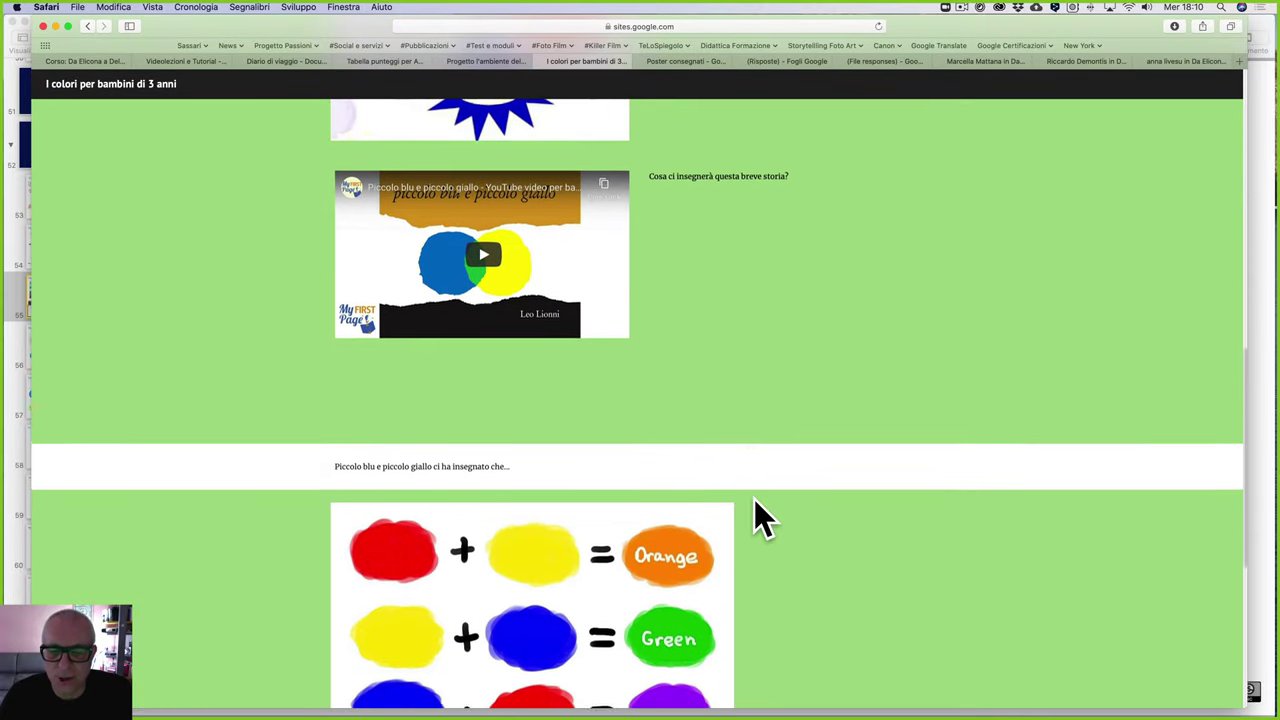
pyautogui.scroll(-2, 756, 510)
pyautogui.scroll(4, 756, 510)
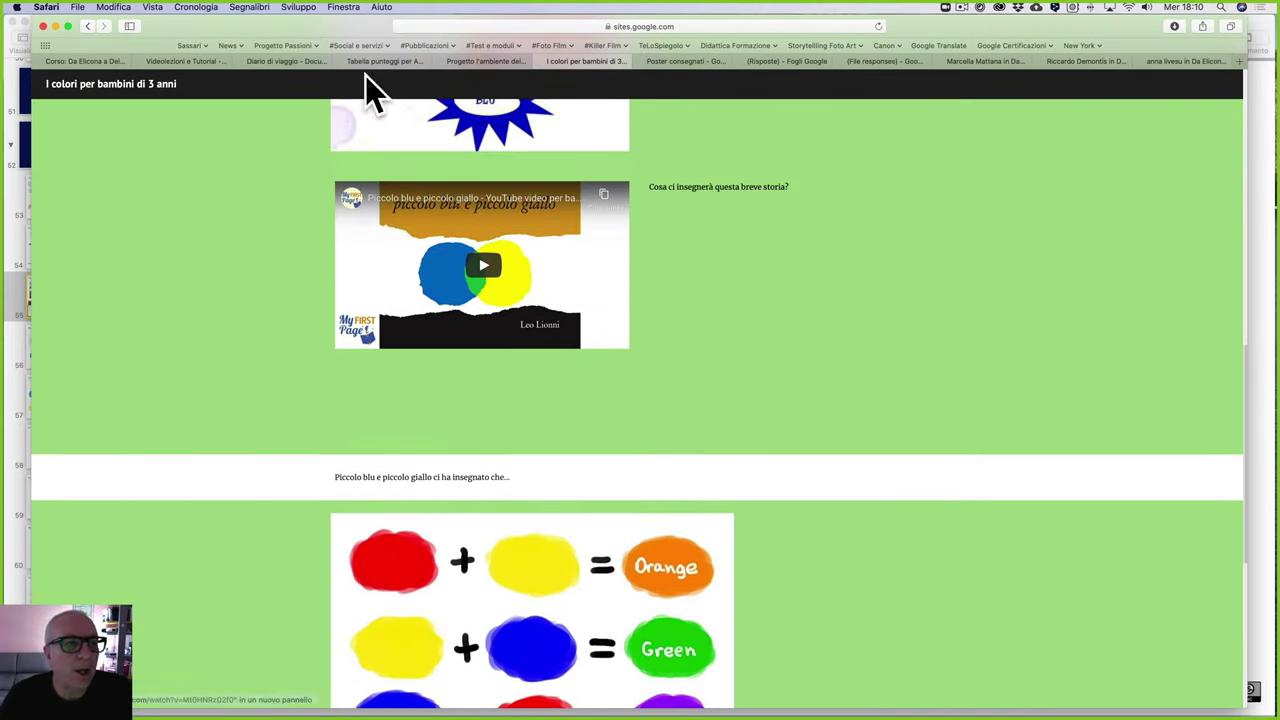
pyautogui.scroll(5, 178, 95)
pyautogui.hotkey('ctrl', 'shift', 'Tab')
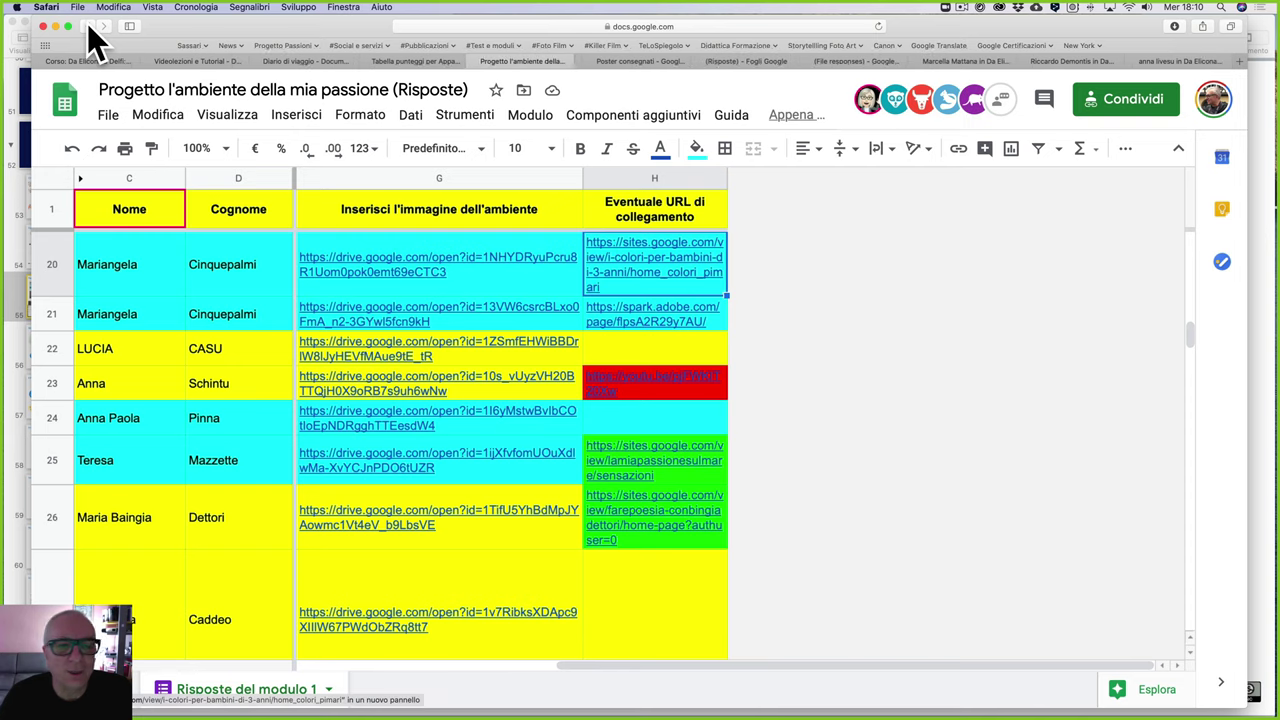
# Step: Compare row 20's red feedback and description with its image and URL links
pyautogui.hscroll(-5, 430, 270)
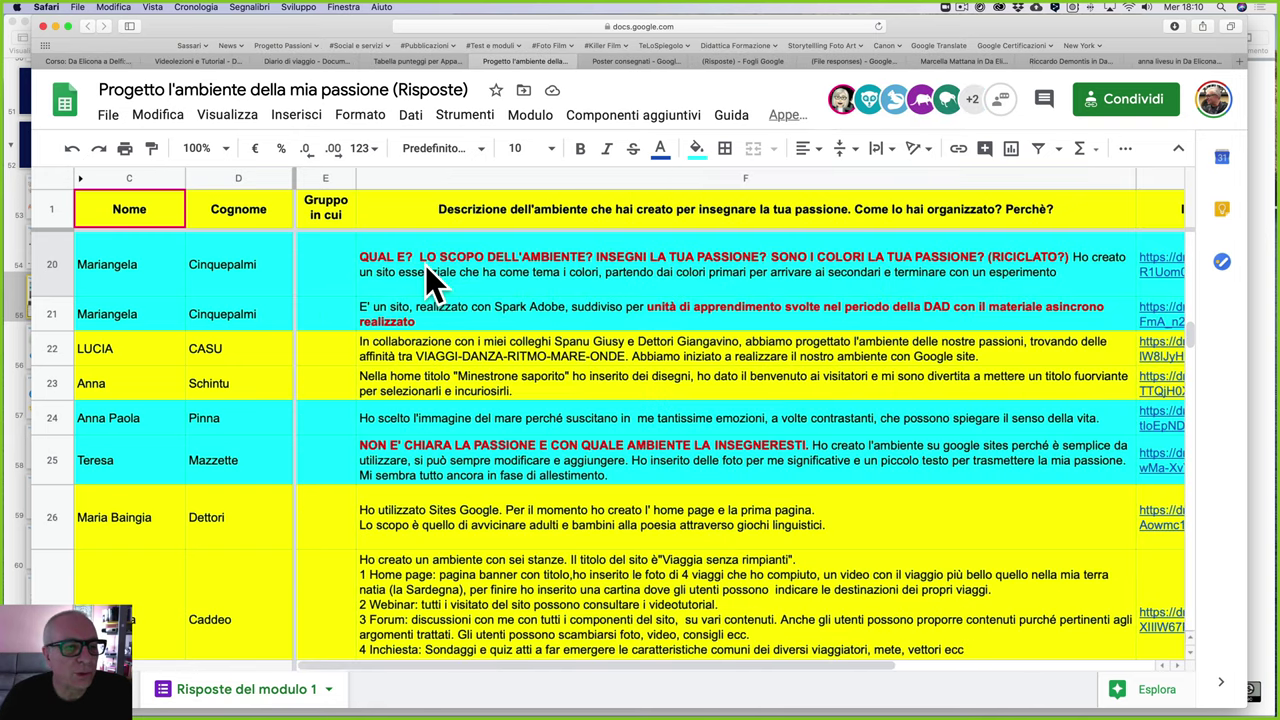
pyautogui.hscroll(5, 425, 265)
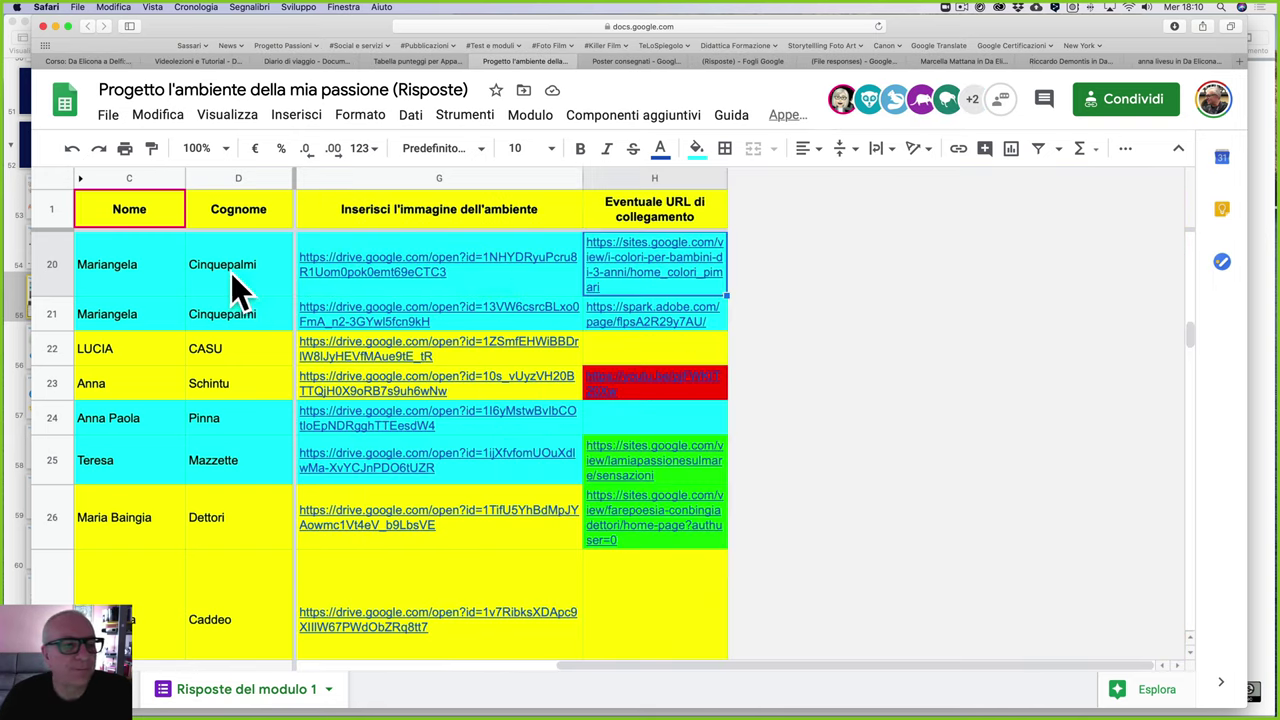
pyautogui.click(138, 269)
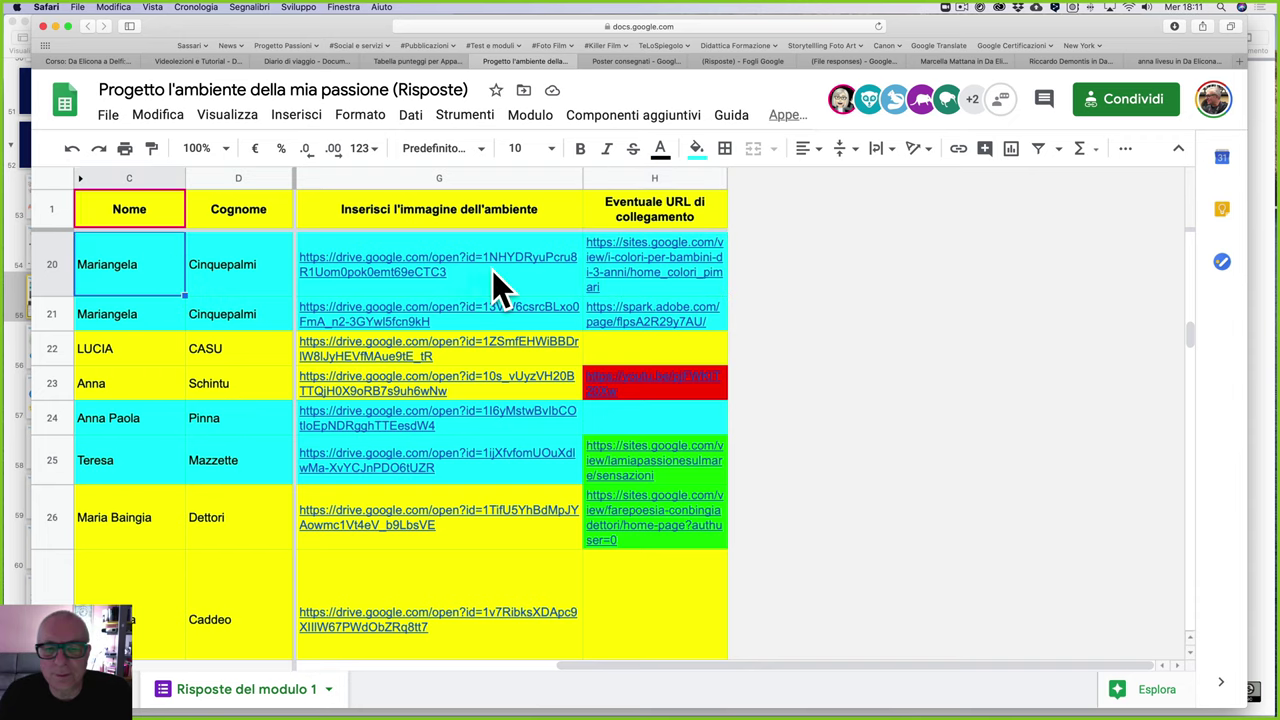
pyautogui.moveTo(689, 269)
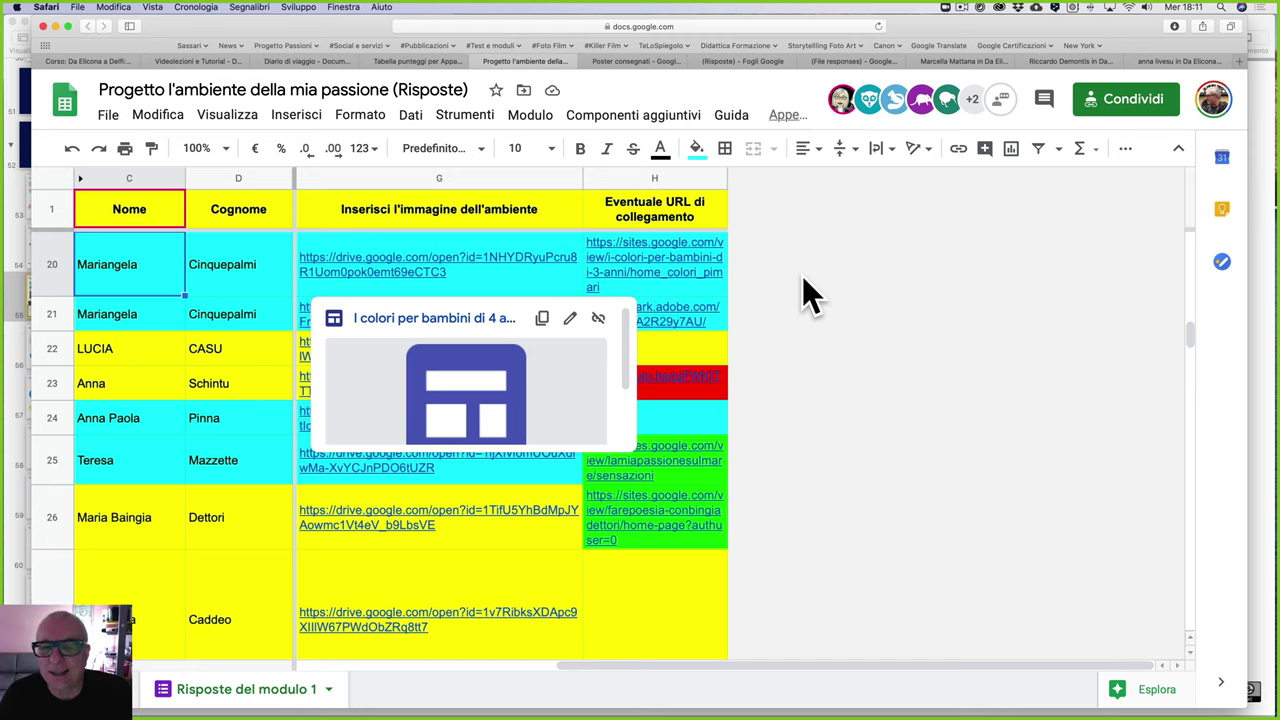
pyautogui.press('Right')
pyautogui.press('Right')
pyautogui.press('Right')
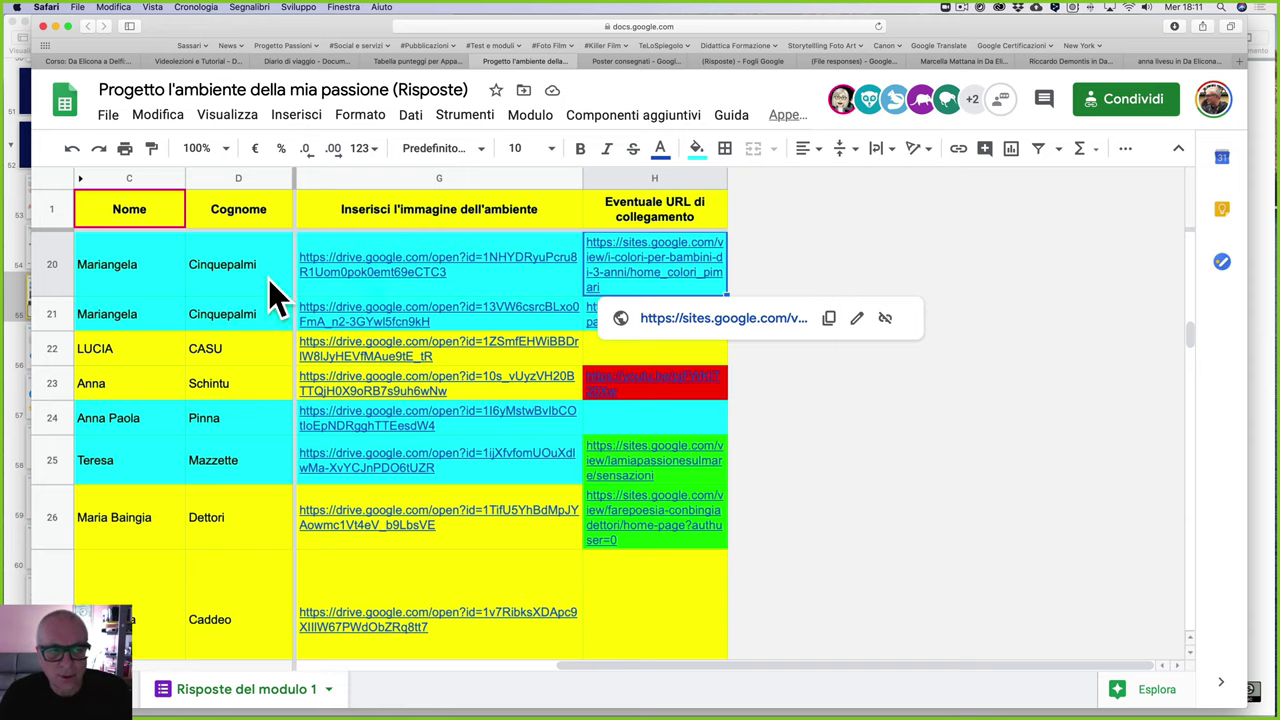
pyautogui.click(103, 281)
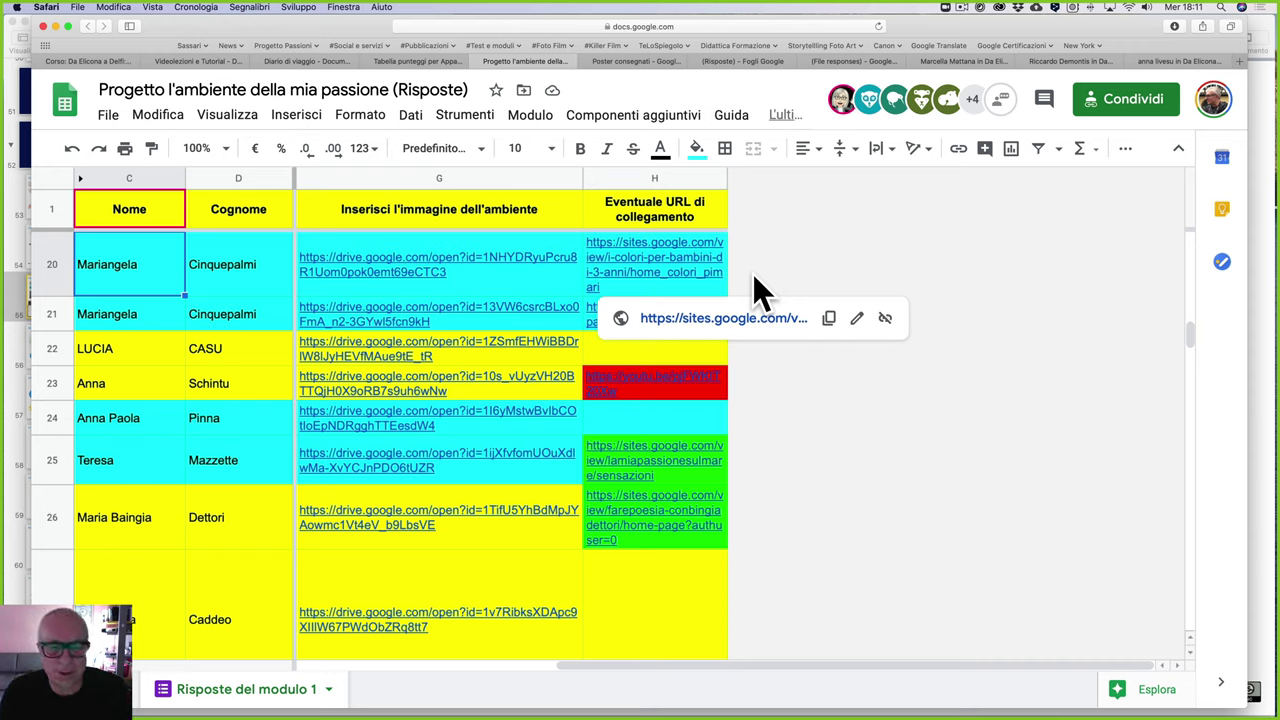
pyautogui.hscroll(-5, 620, 290)
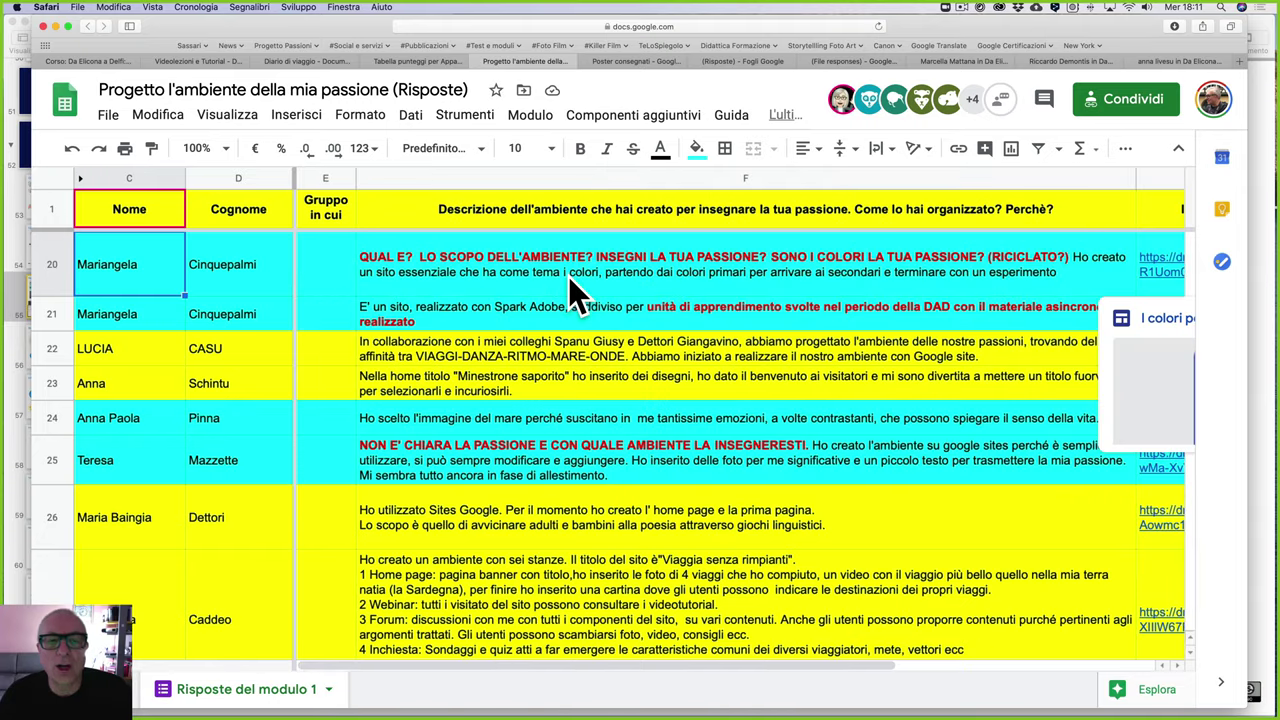
# Step: Read the descriptions and red feedback in rows 21 to 25 and check their image and URL columns
pyautogui.click(532, 319)
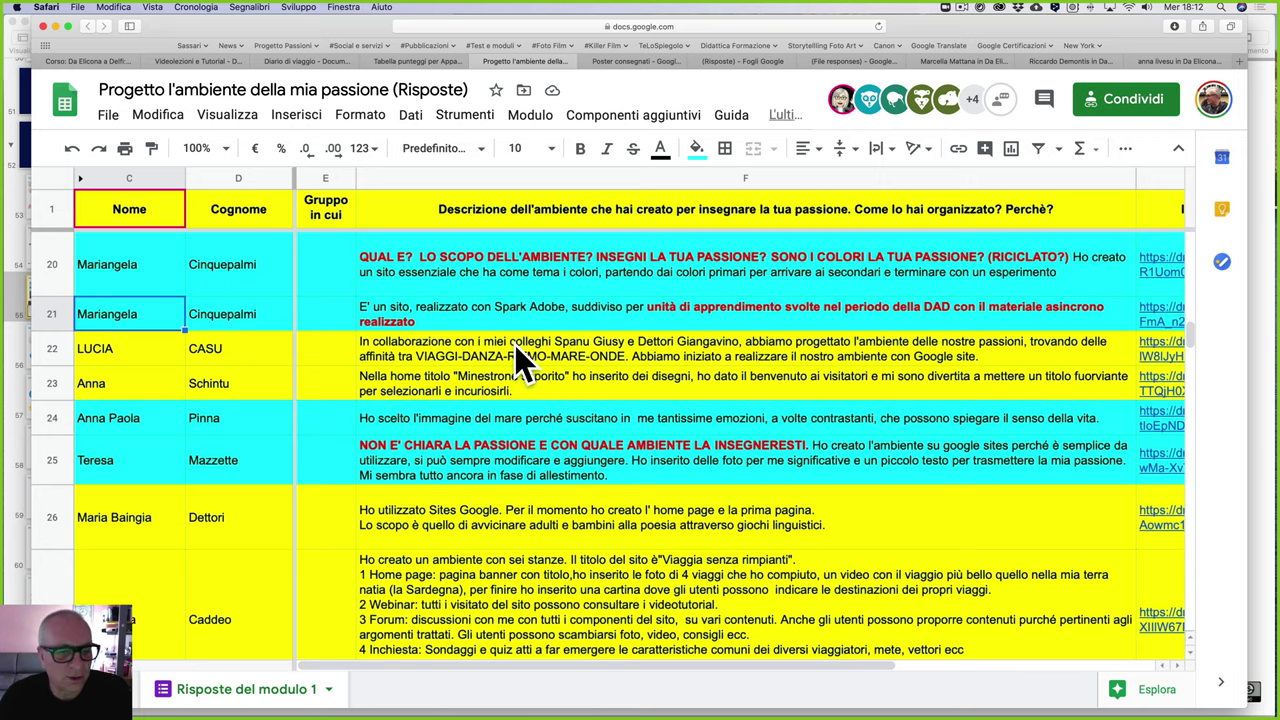
pyautogui.scroll(-1, 514, 344)
pyautogui.click(630, 393)
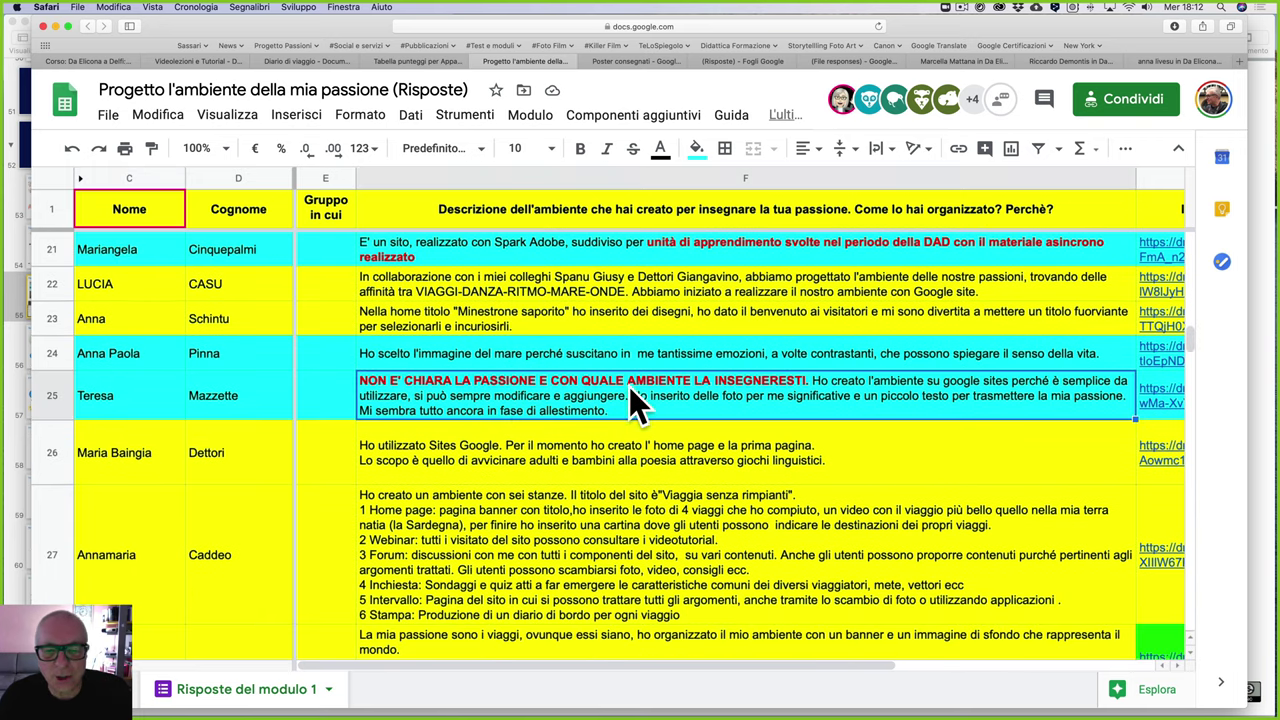
pyautogui.hscroll(3, 833, 388)
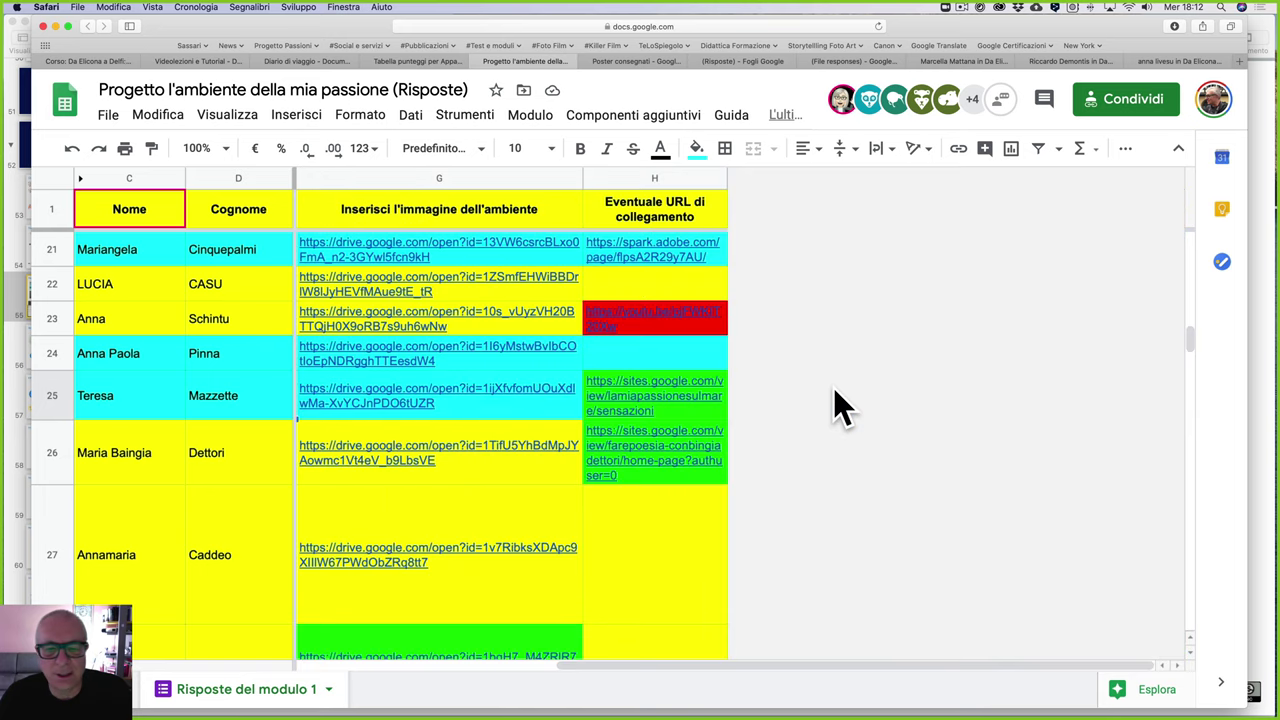
pyautogui.hscroll(-2, 833, 388)
pyautogui.hscroll(3, 836, 392)
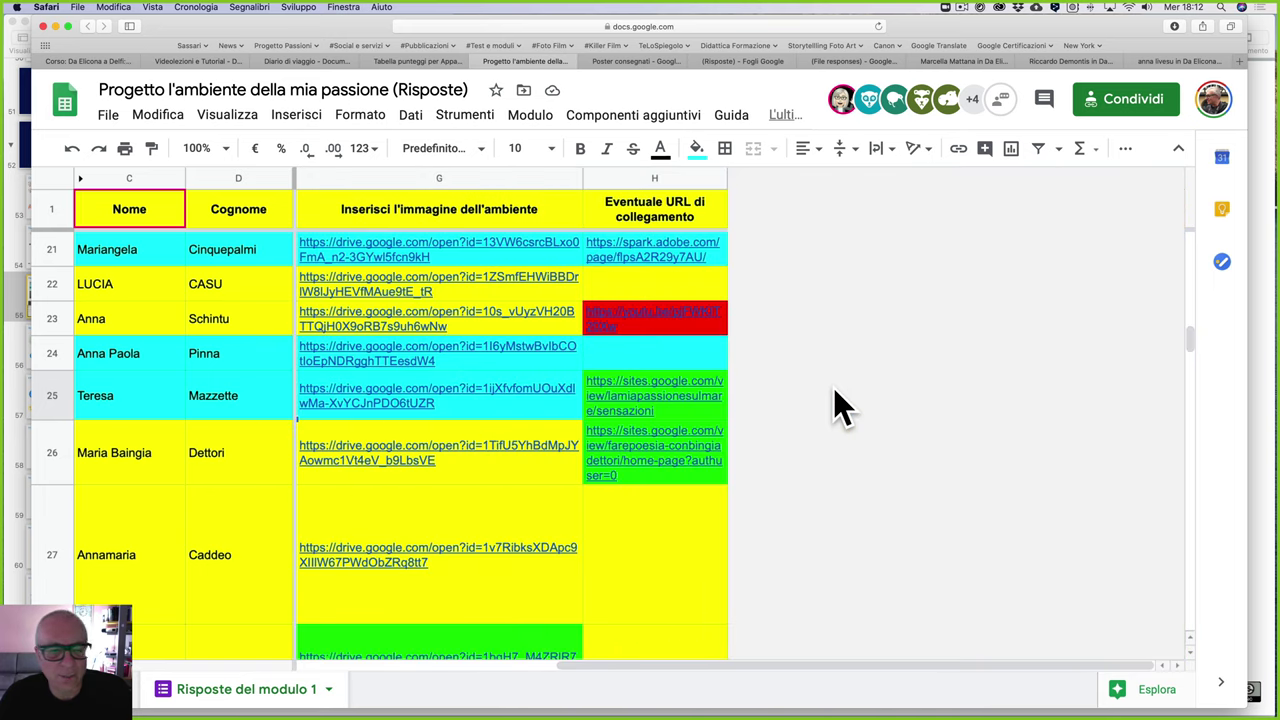
pyautogui.hscroll(-3, 612, 399)
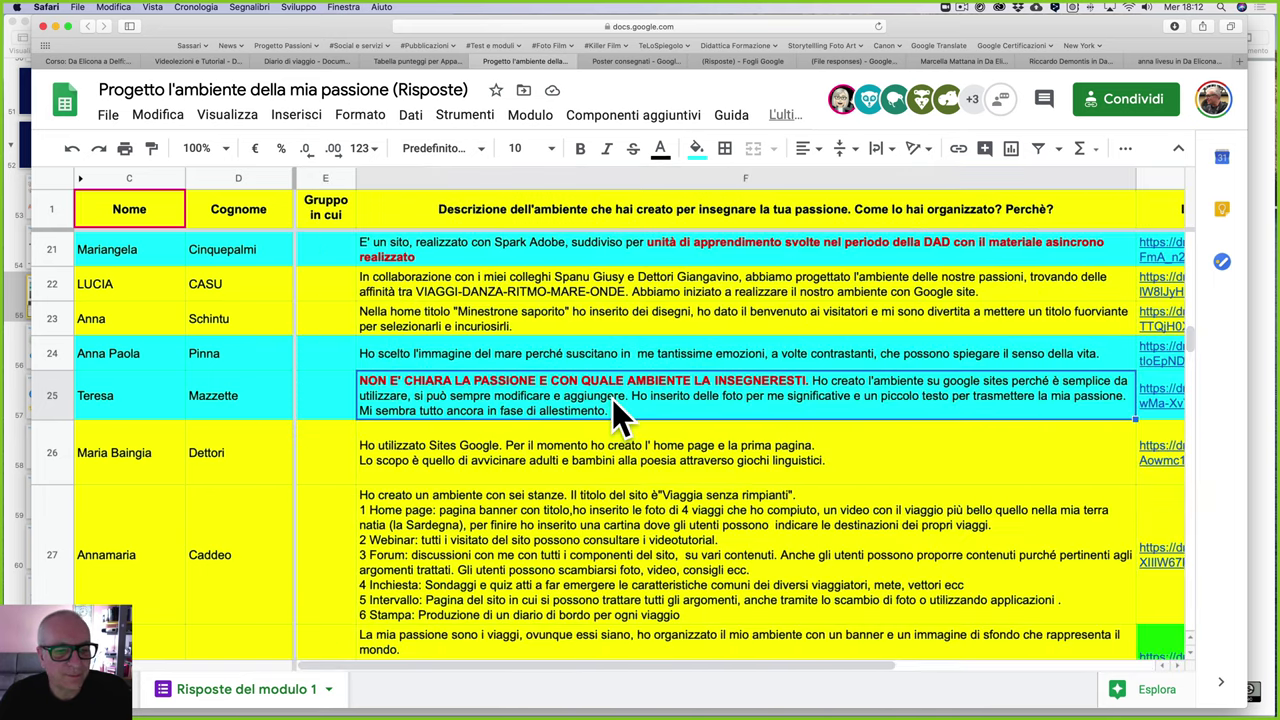
# Step: Open the site linked in row 25's URL column and read the text on its "sensazioni" page
pyautogui.click(50, 398)
pyautogui.hscroll(3, 567, 413)
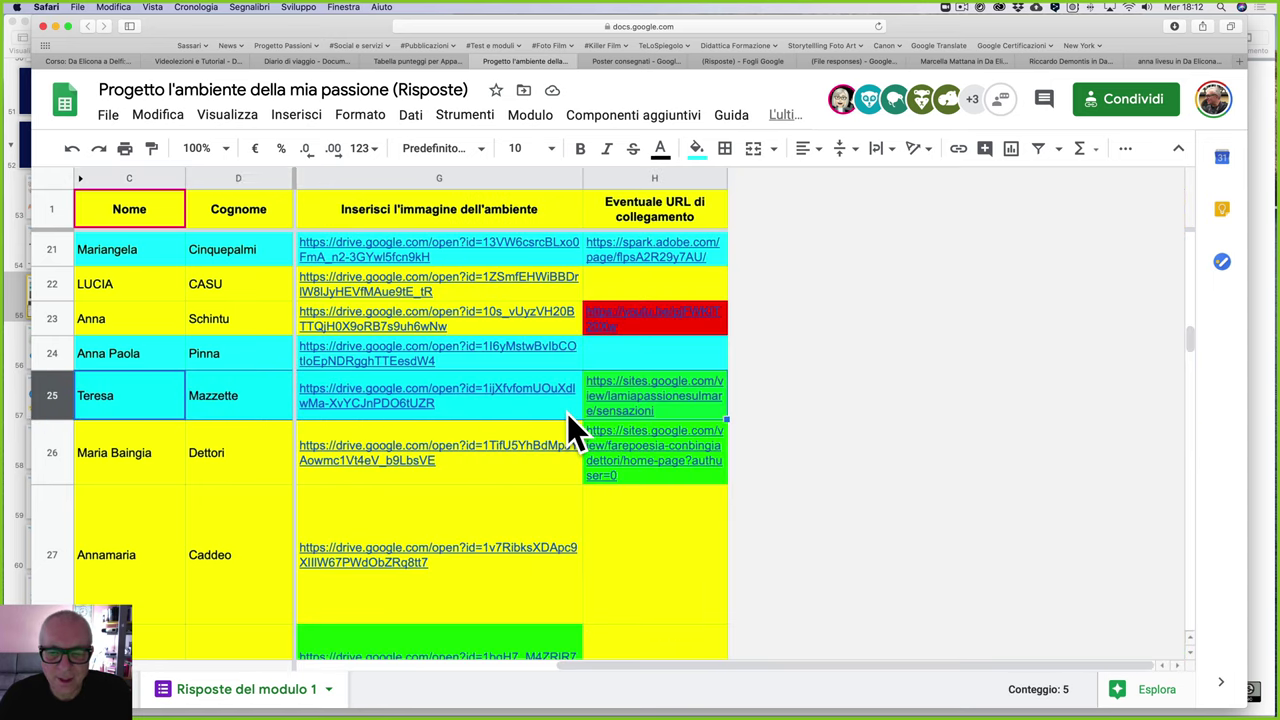
pyautogui.click(641, 398)
pyautogui.click(655, 452)
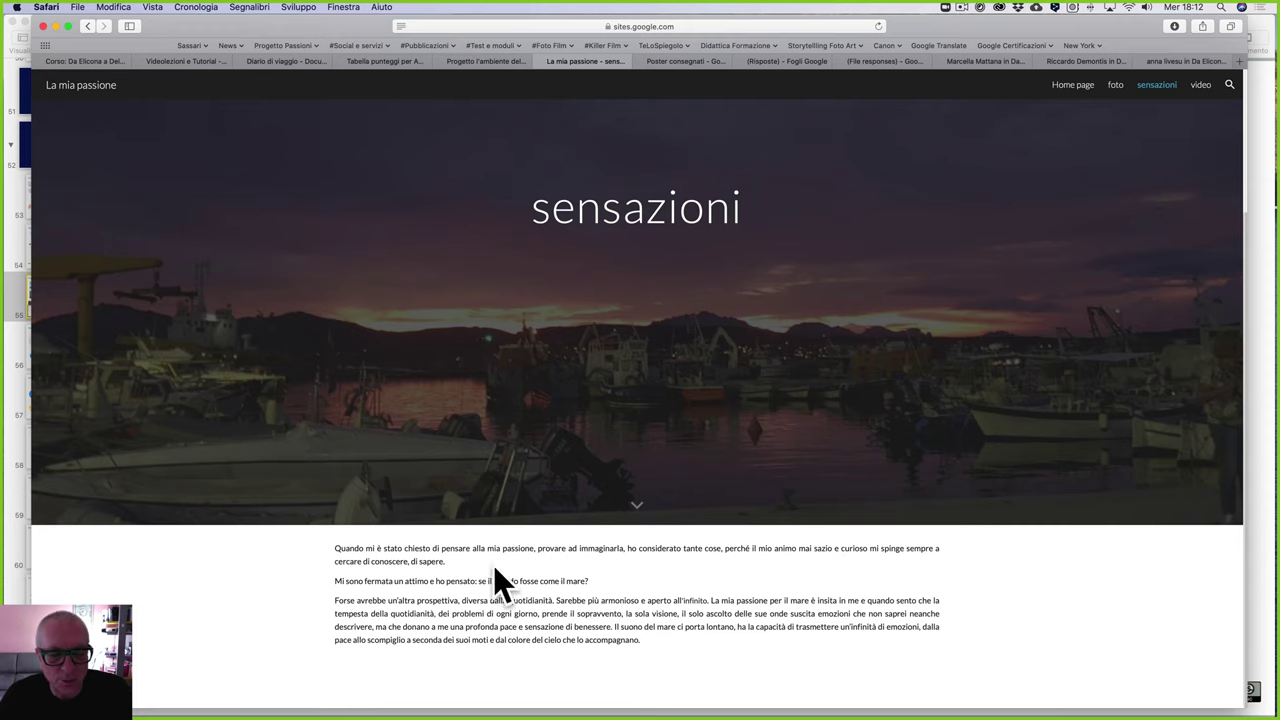
pyautogui.moveTo(334, 548); pyautogui.dragTo(651, 634)
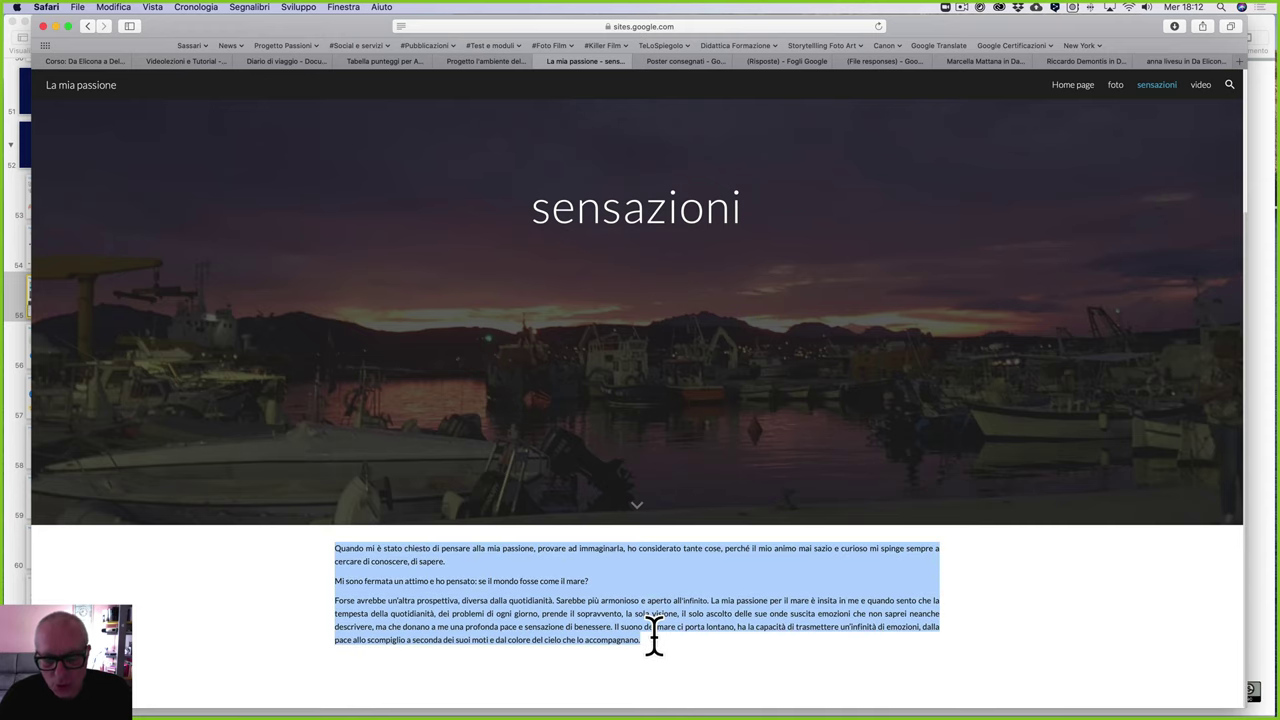
pyautogui.click(582, 600)
pyautogui.scroll(3, 669, 391)
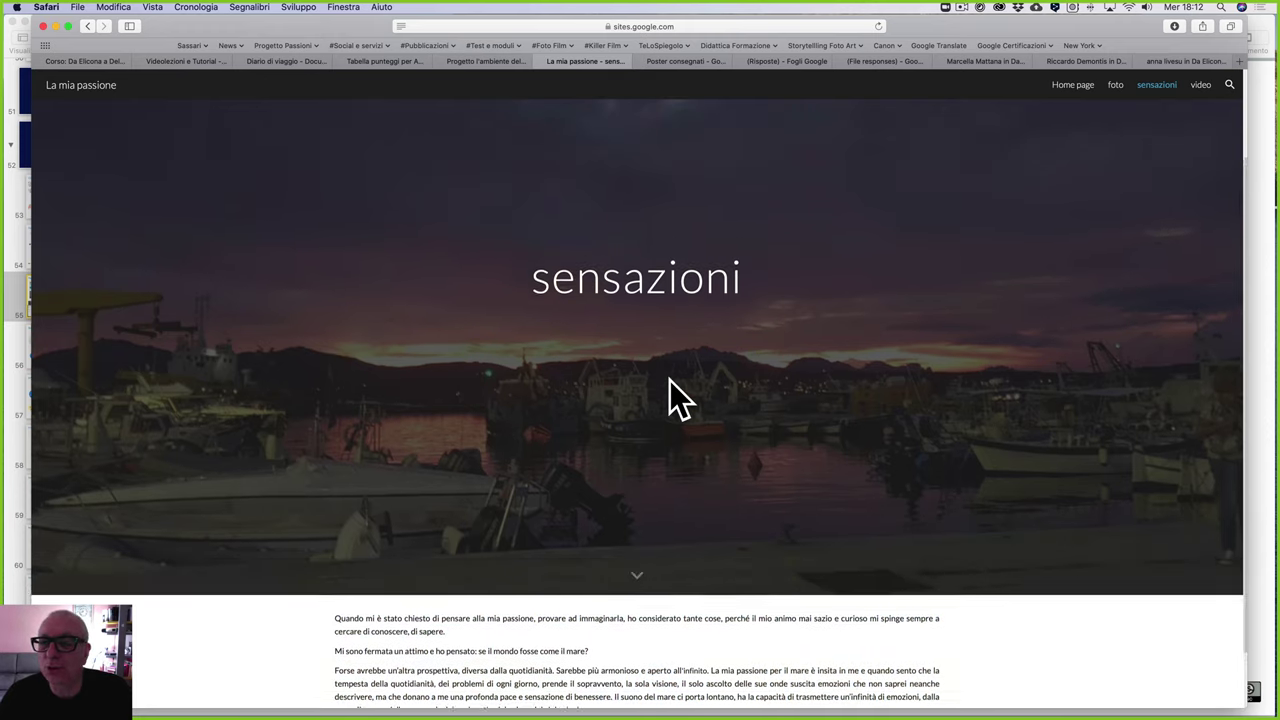
# Step: Look through the sea passion site's "foto", "sensazioni" and home pages, and go back to the "sensazioni" text
pyautogui.click(1116, 84)
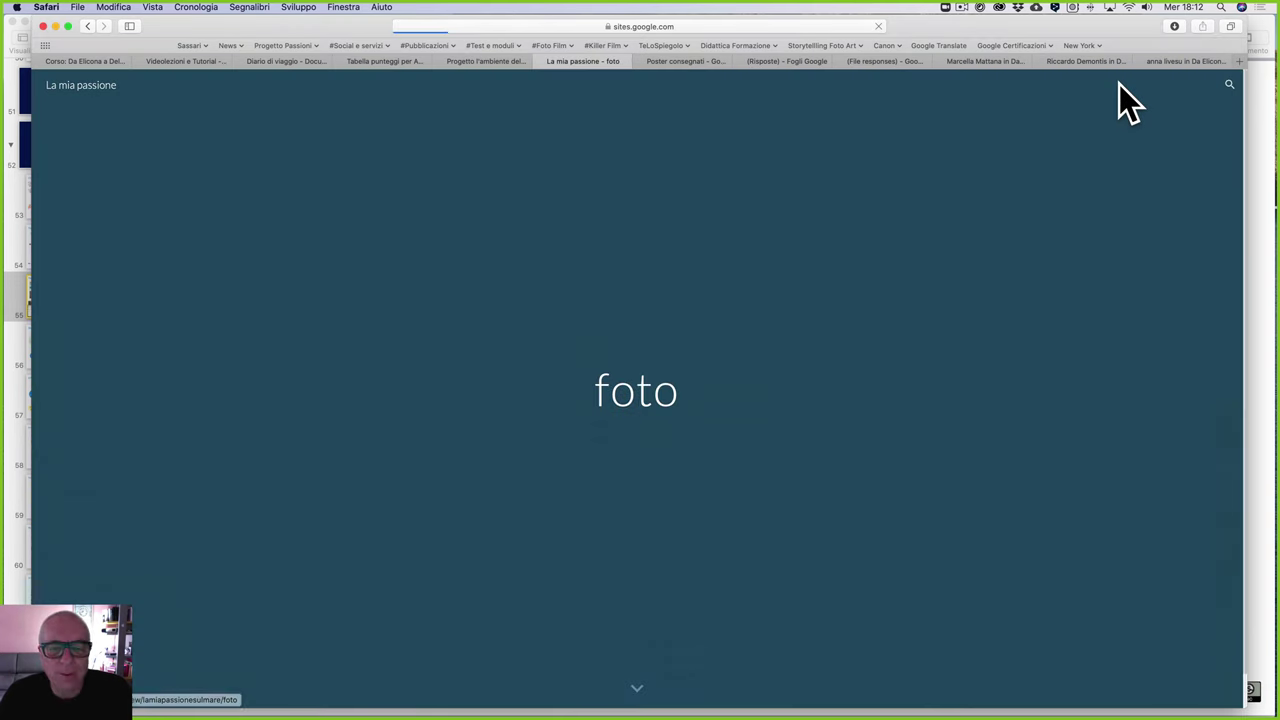
pyautogui.scroll(-3, 696, 410)
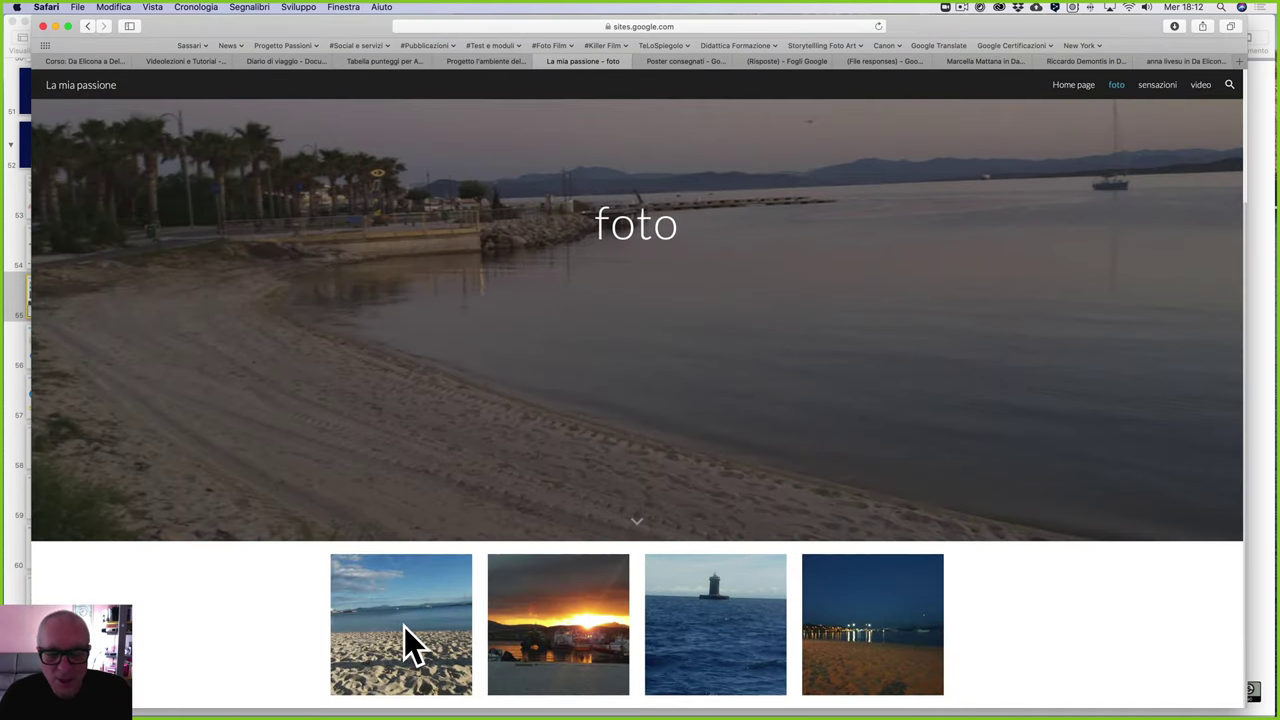
pyautogui.scroll(3, 900, 230)
pyautogui.click(1160, 88)
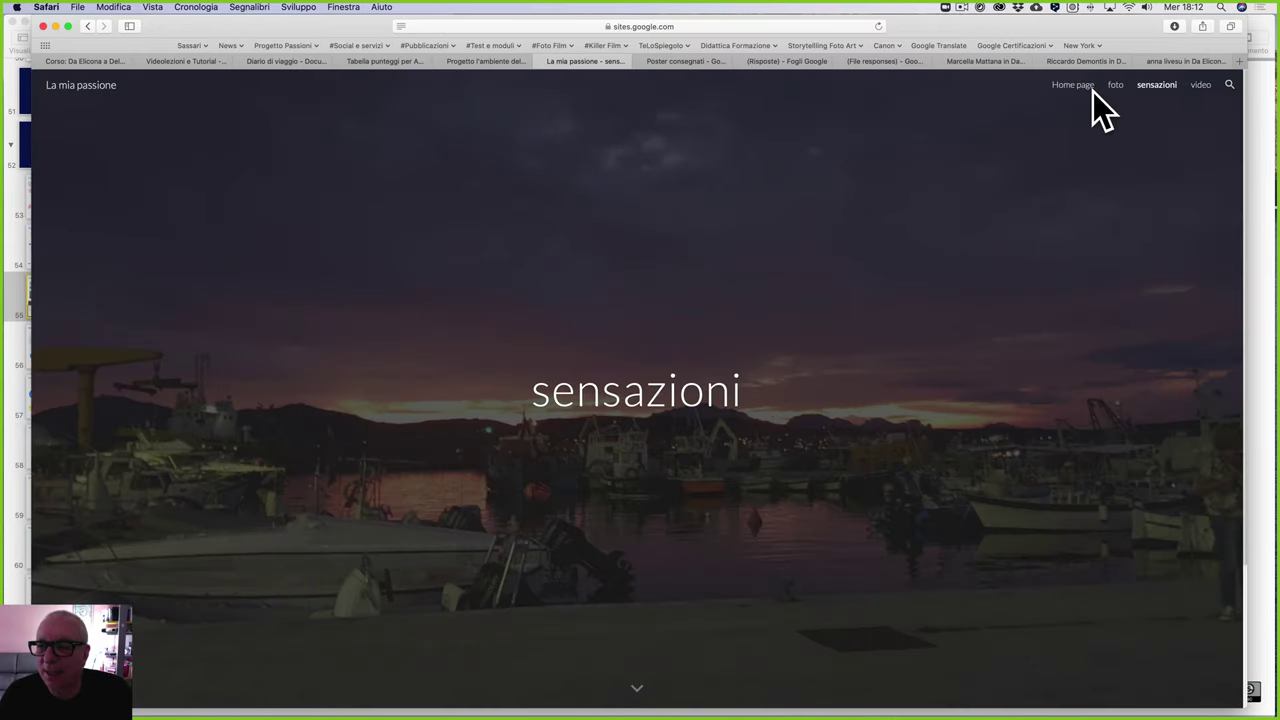
pyautogui.click(1078, 86)
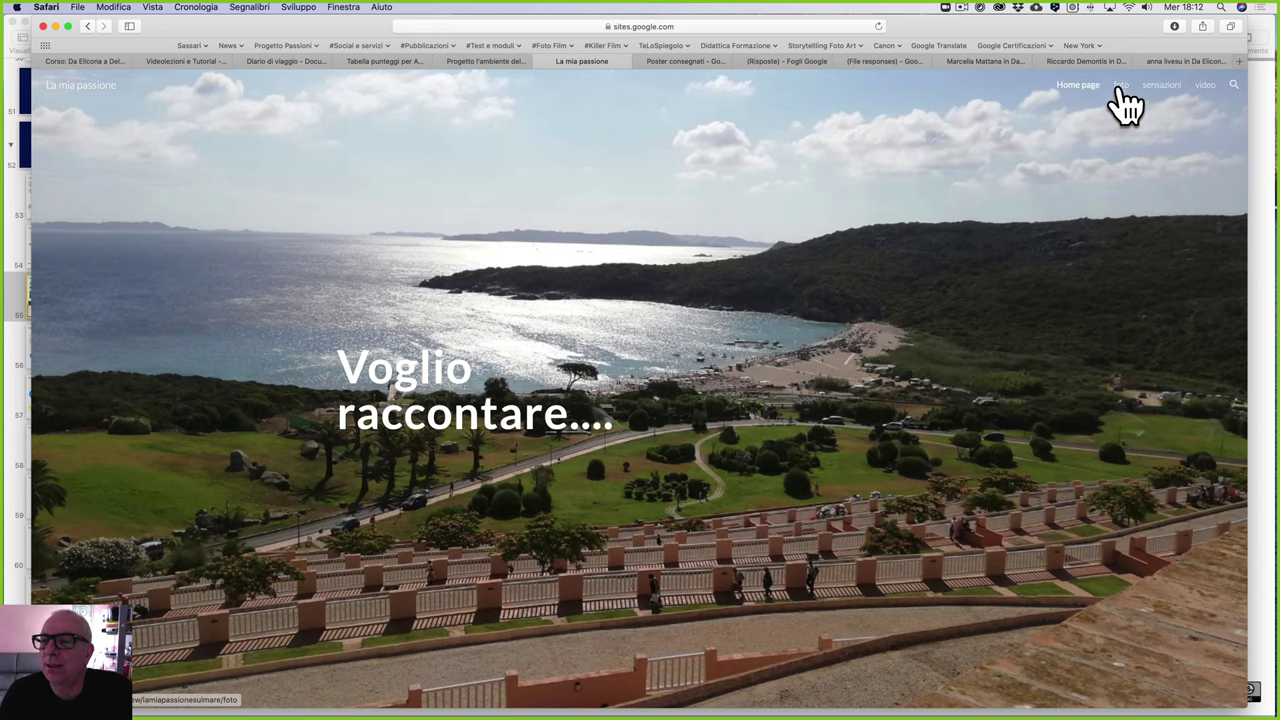
pyautogui.click(1158, 86)
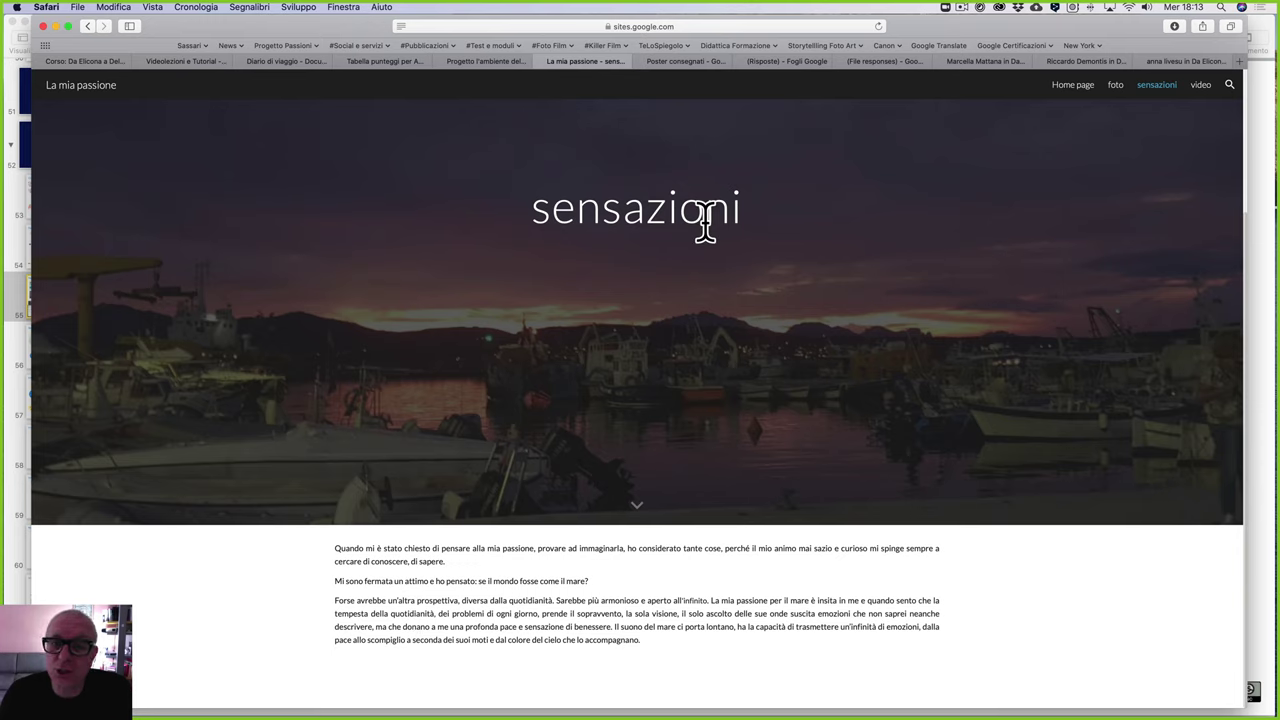
# Step: Go back through the site's visited pages to the first "sensazioni" view and return to the response spreadsheet
pyautogui.click(14, 256)
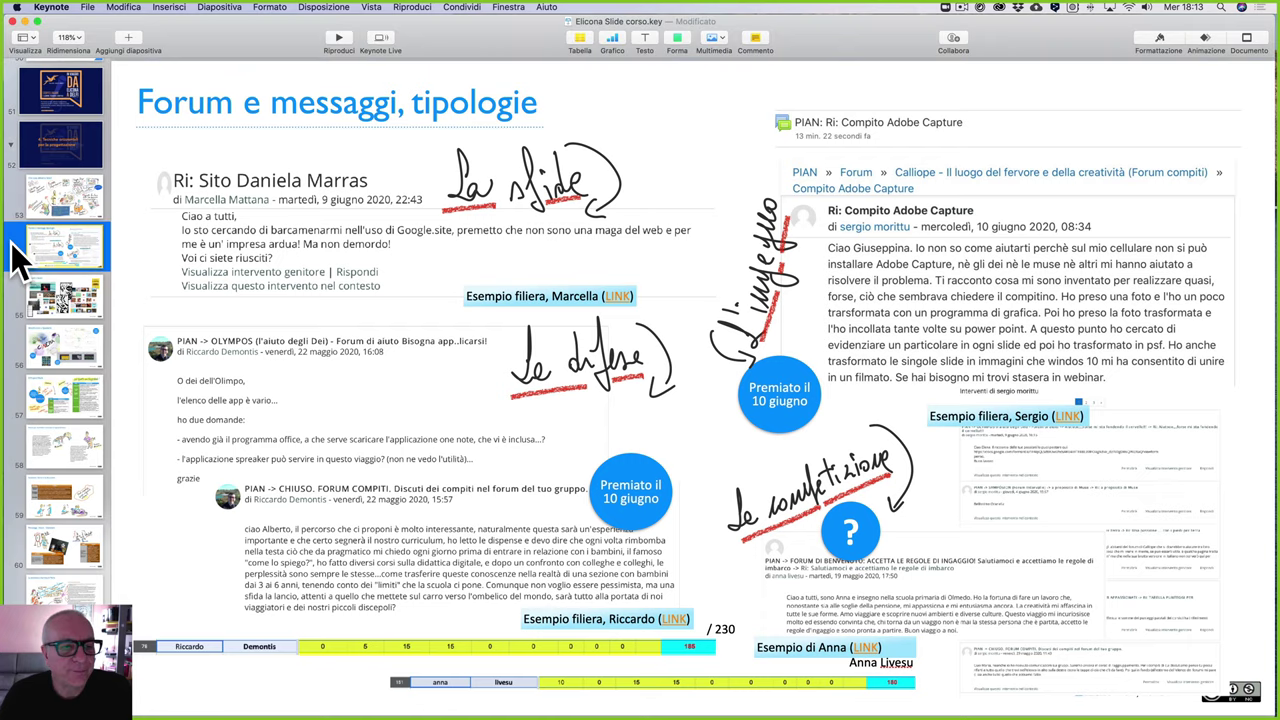
pyautogui.press('super+Tab')
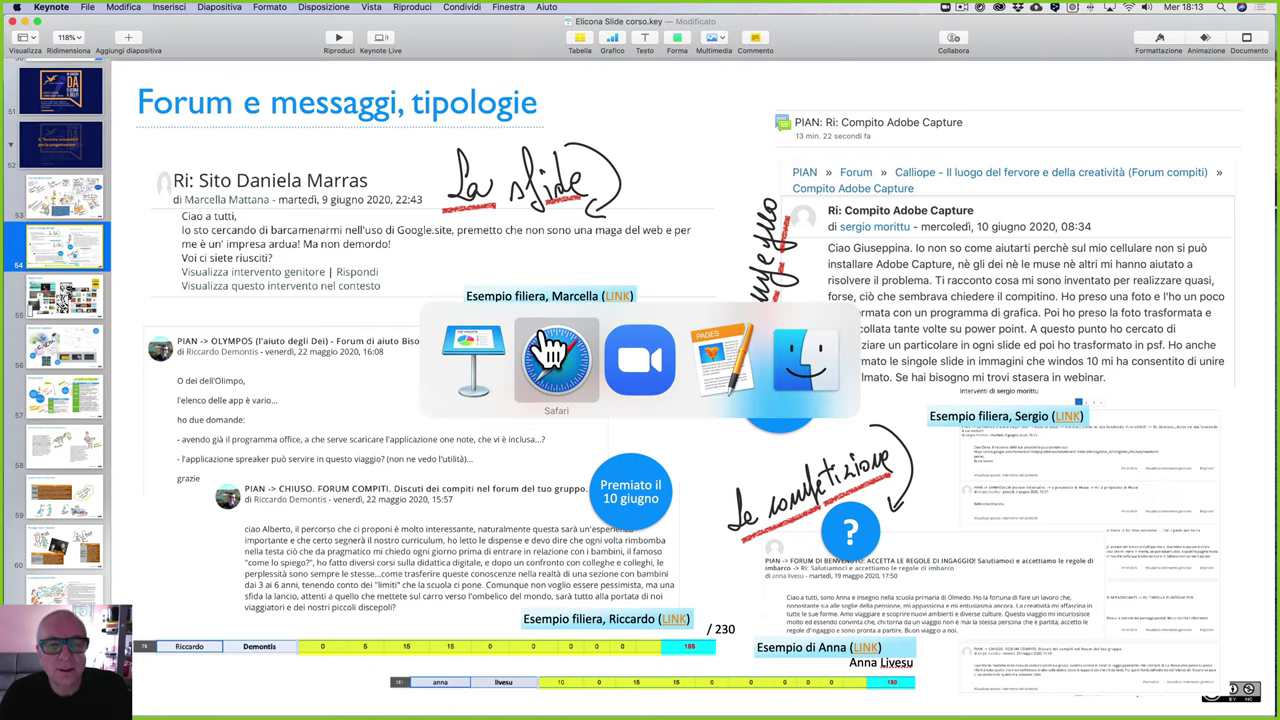
pyautogui.click(88, 27)
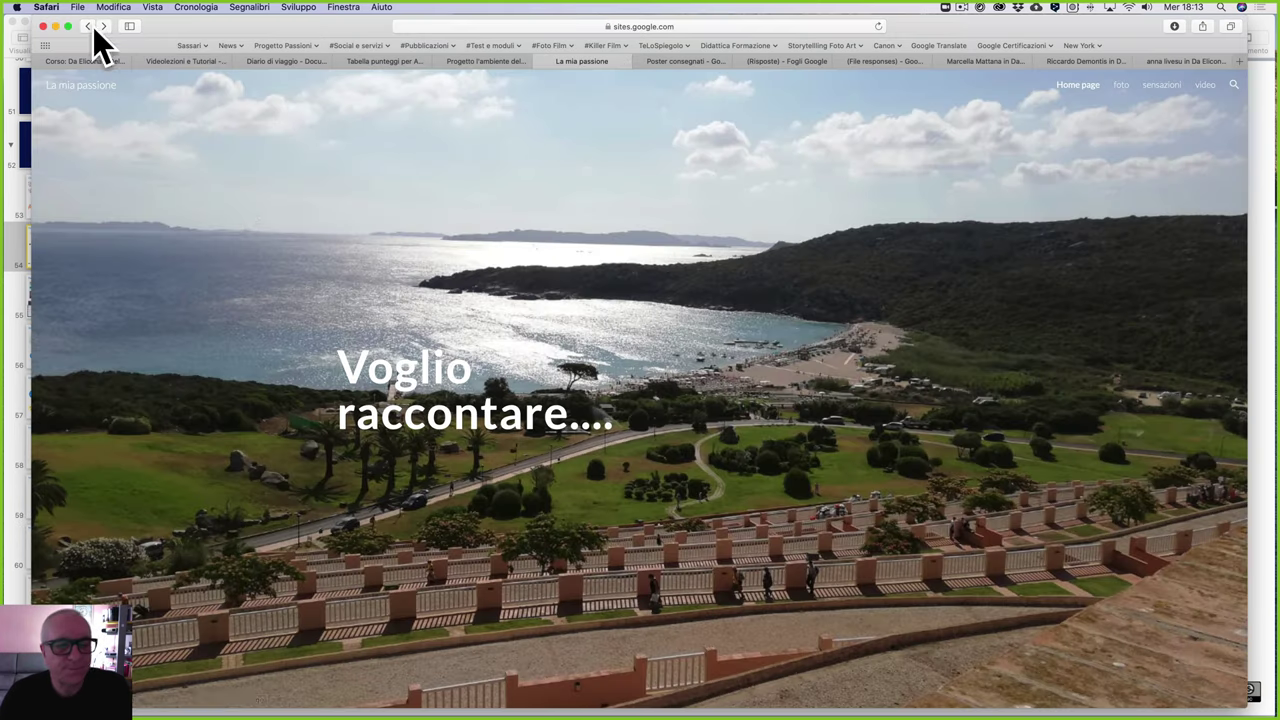
pyautogui.click(88, 27)
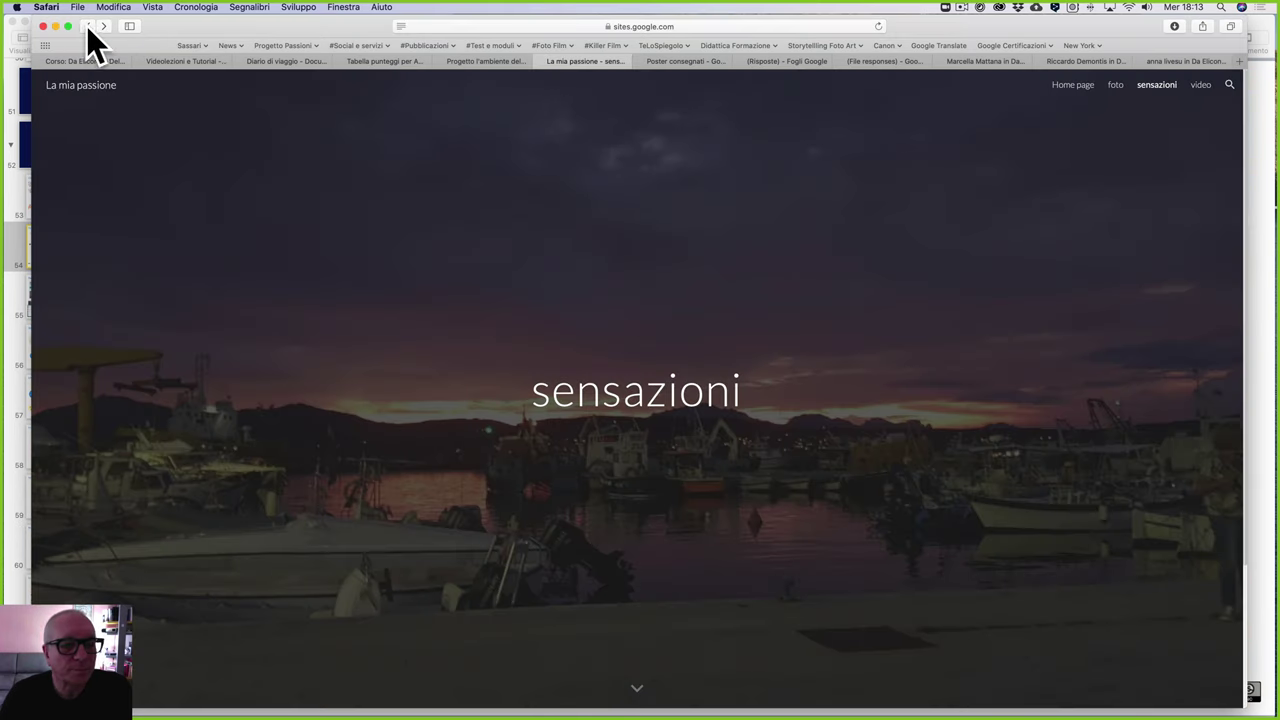
pyautogui.click(88, 27)
pyautogui.click(88, 27)
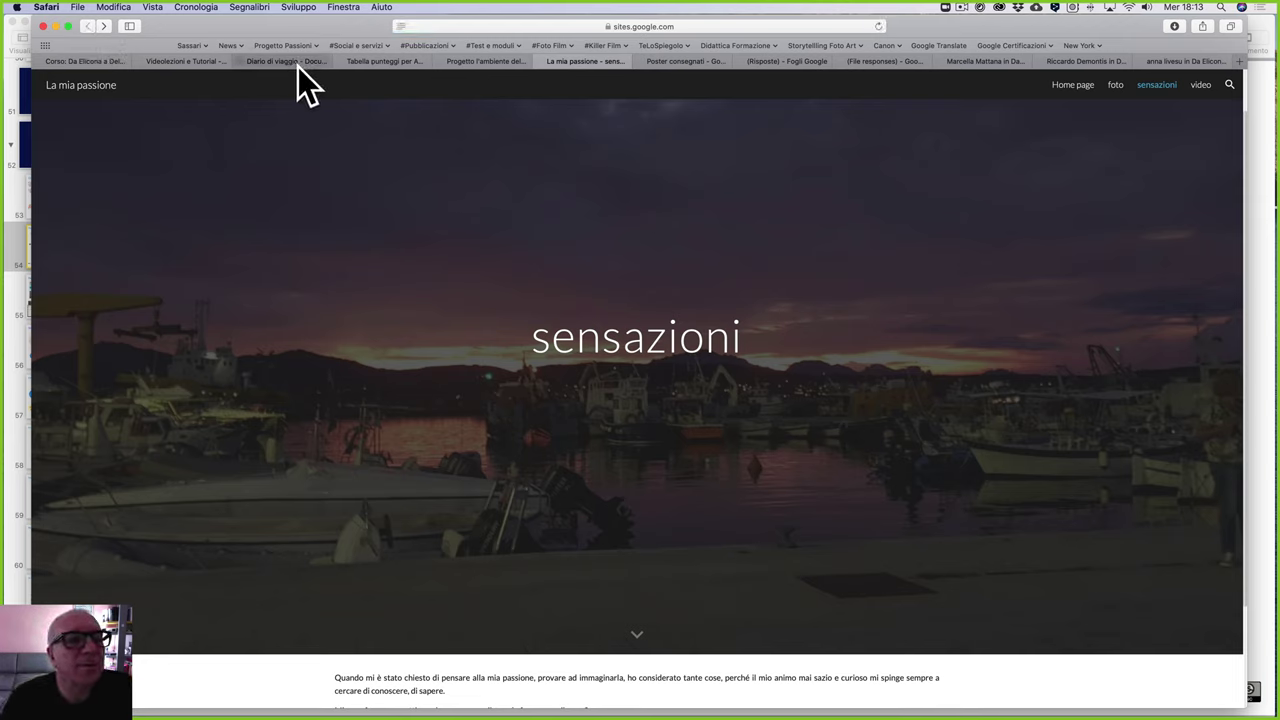
pyautogui.click(498, 62)
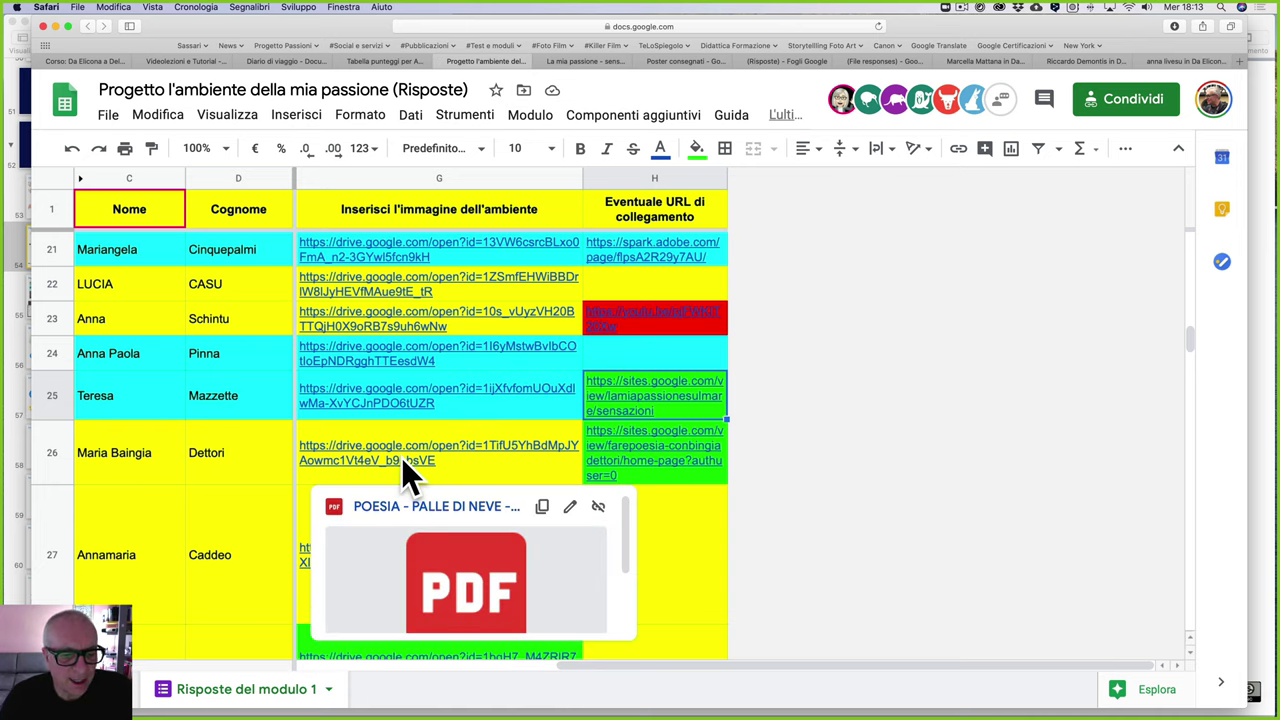
# Step: Check row 26's site URL and read the project descriptions in rows 27 to 31
pyautogui.click(655, 458)
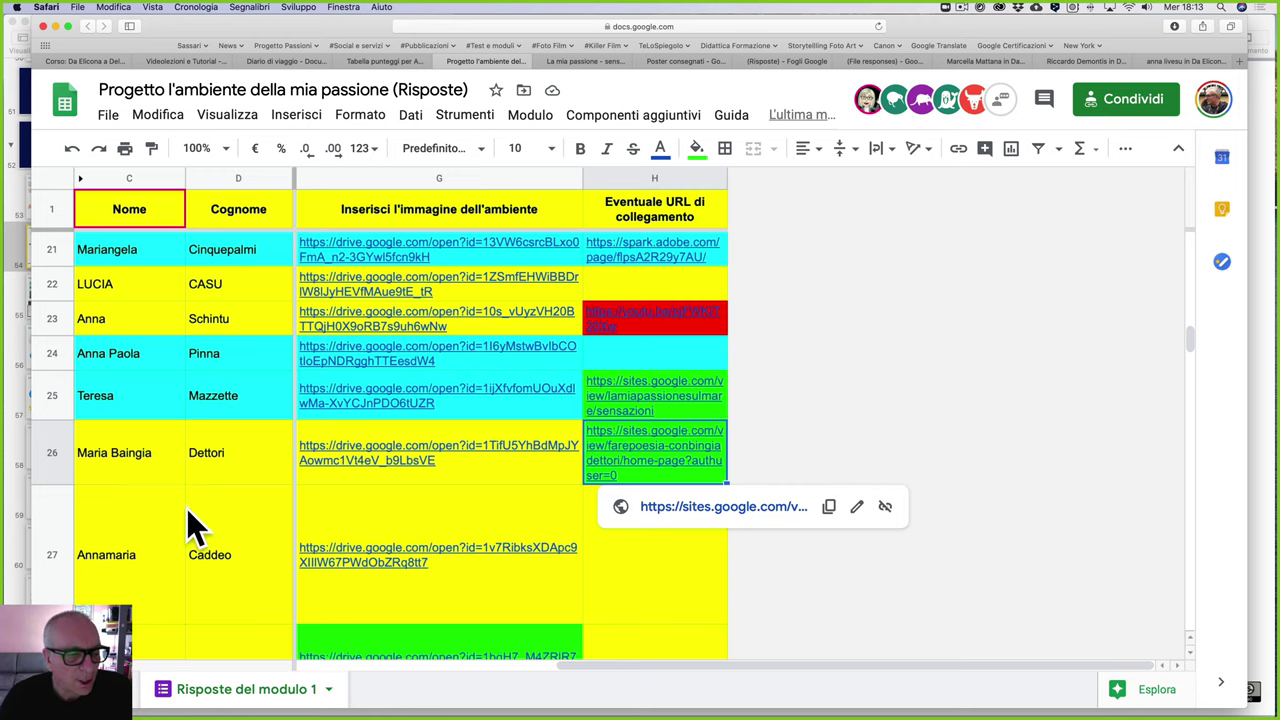
pyautogui.hscroll(-10, 270, 527)
pyautogui.scroll(-5, 548, 480)
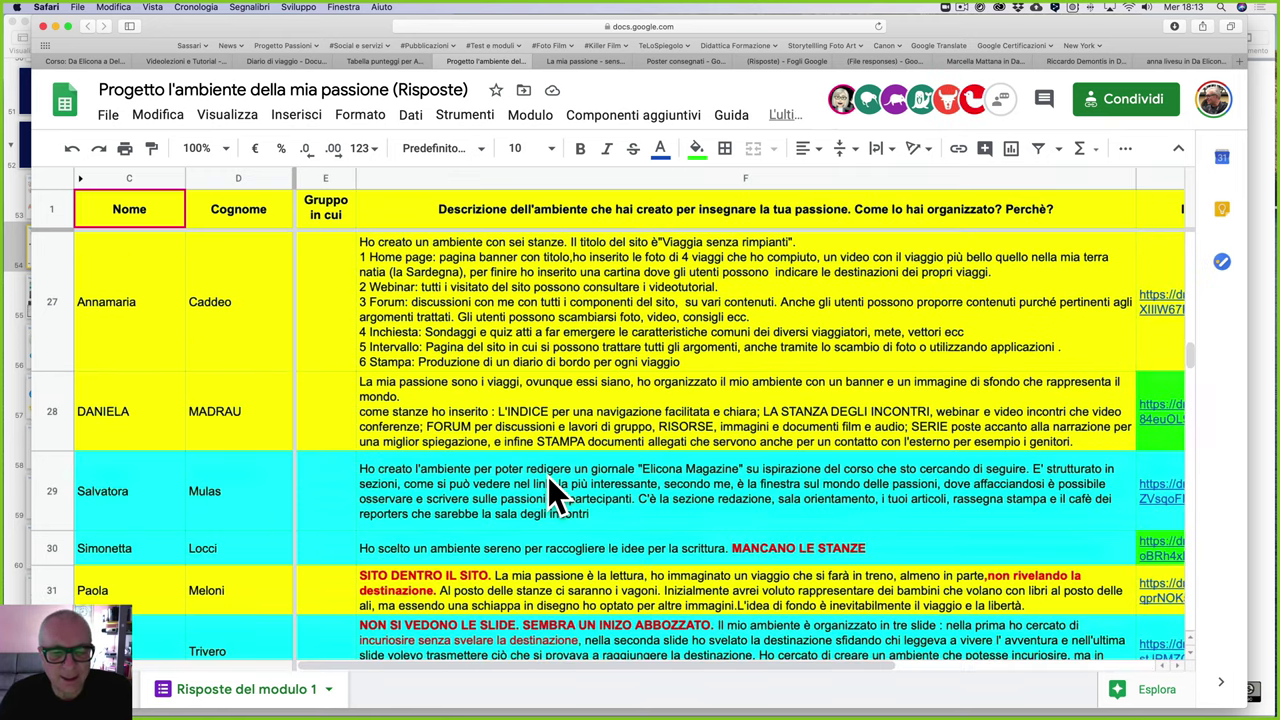
# Step: Open the travel site linked in row 28's image column and check the INDICE link on its home page
pyautogui.hscroll(10, 552, 446)
pyautogui.moveTo(551, 446)
pyautogui.click(491, 412)
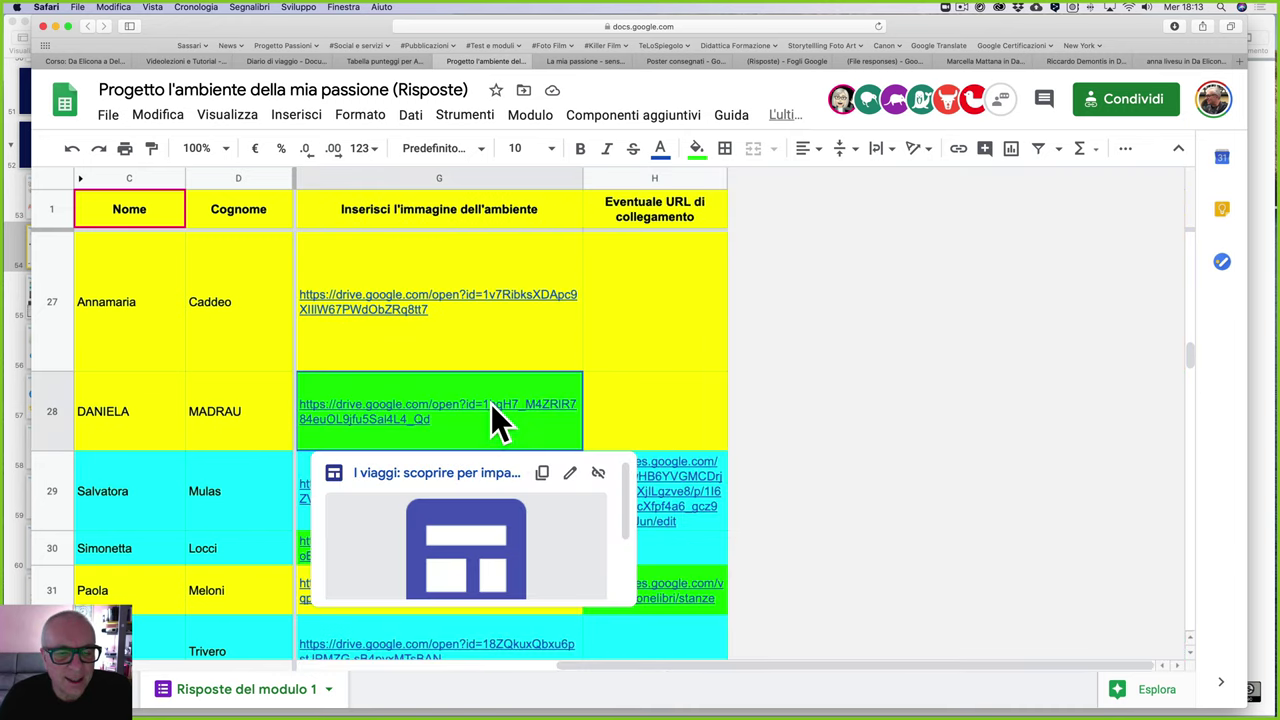
pyautogui.click(451, 480)
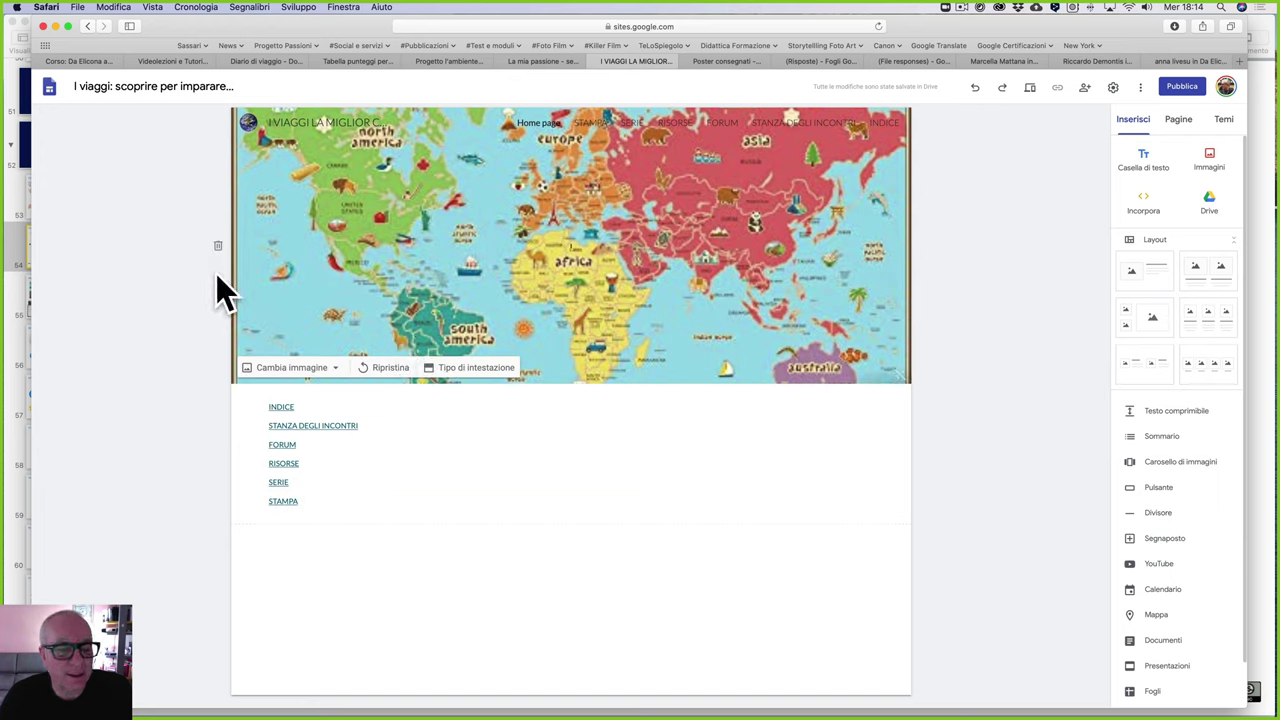
pyautogui.click(283, 409)
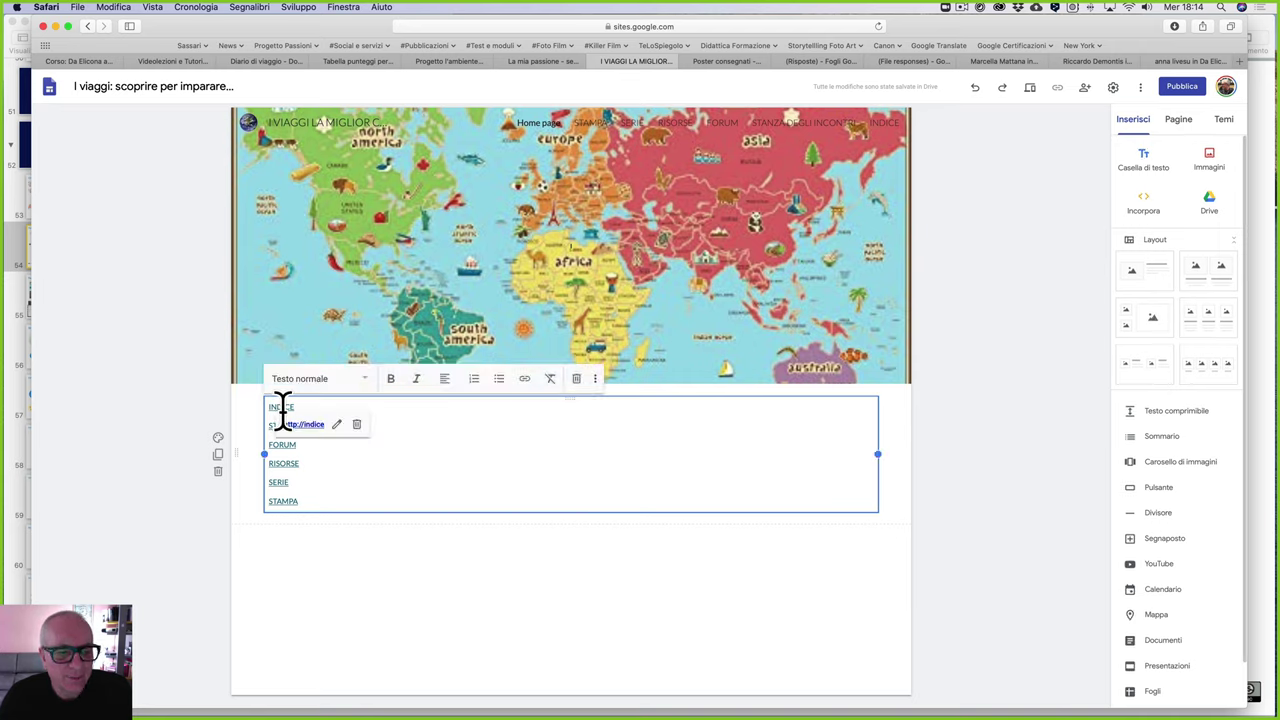